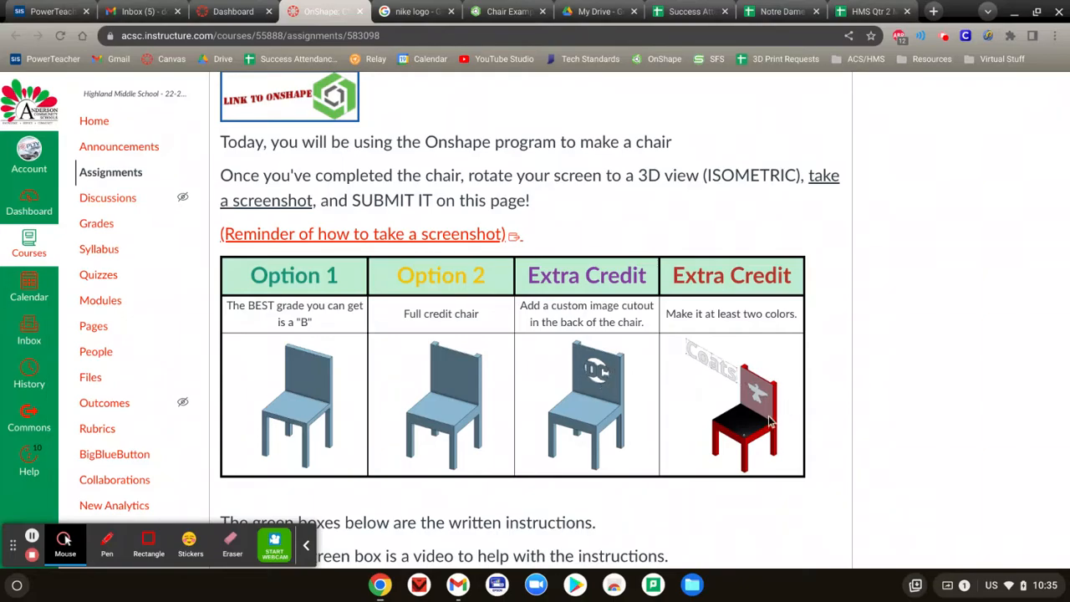
Step: Leave the chair assignment page, close the Nike logo search results, and switch to the Chair Example document in Onshape
{"action": "scroll", "coordinate": [769, 422], "scroll_direction": "down", "scroll_amount": 1}
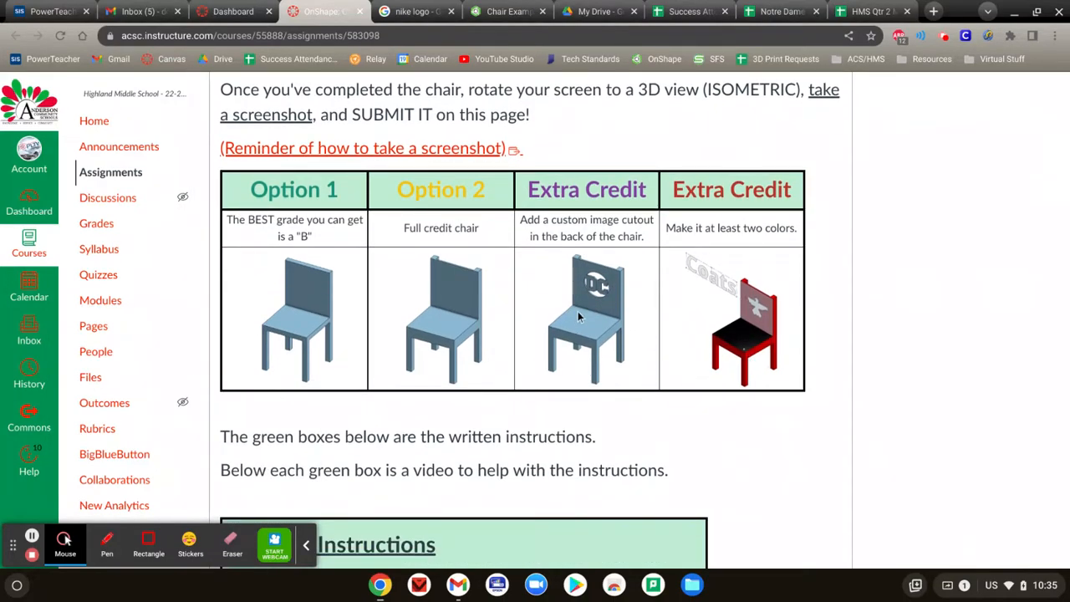
{"action": "left_click", "coordinate": [418, 11]}
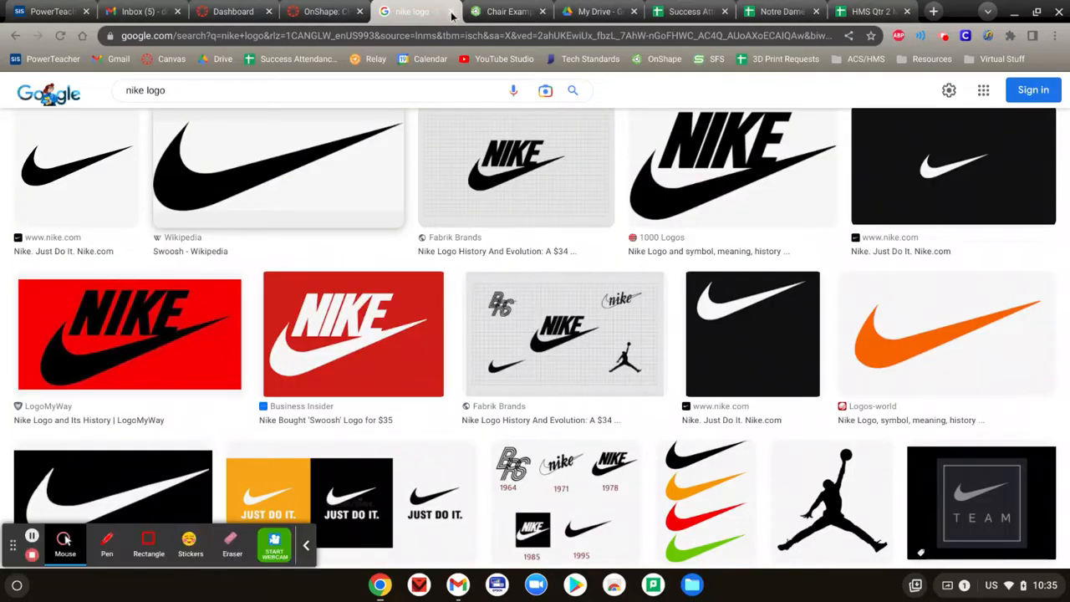
{"action": "left_click", "coordinate": [450, 12]}
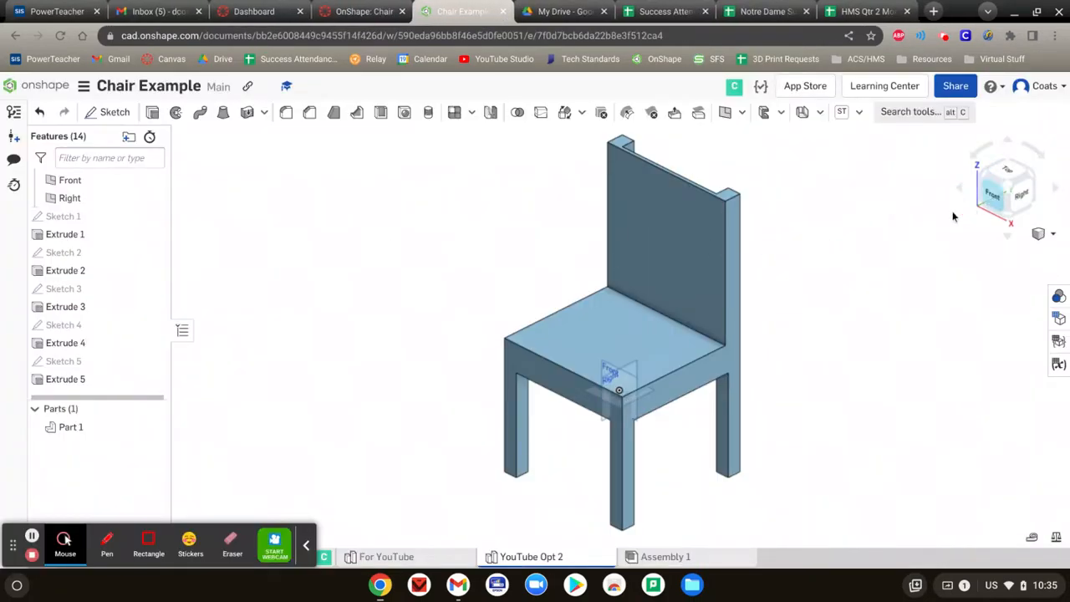
Step: Import the image file Logo_NIKE.svg.png into the Chair Example document and dismiss the upload notification
{"action": "left_click", "coordinate": [306, 545]}
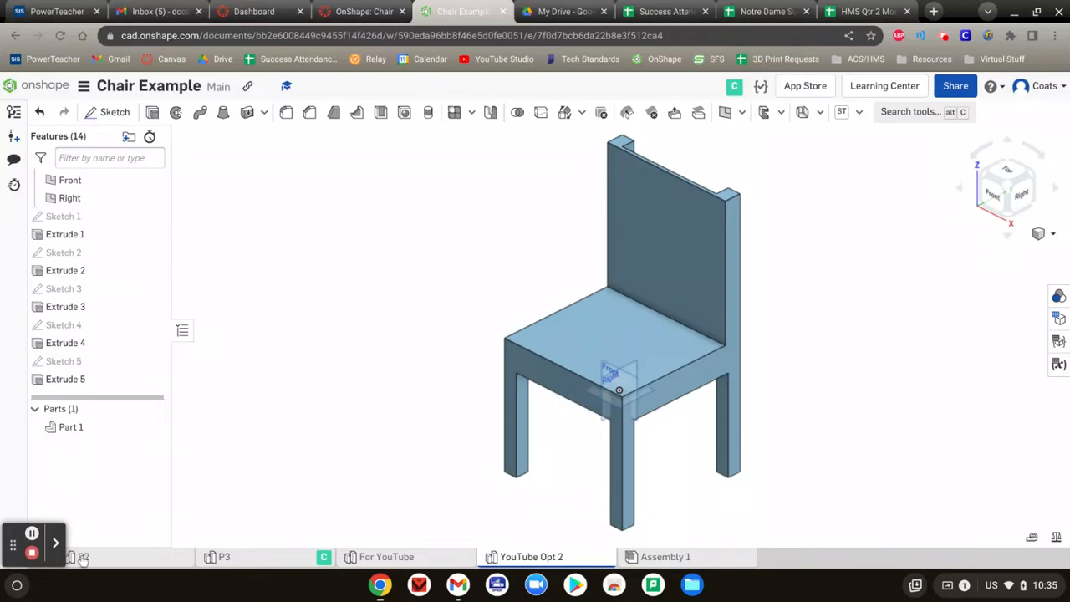
{"action": "left_click_drag", "start_coordinate": [14, 545], "coordinate": [26, 499]}
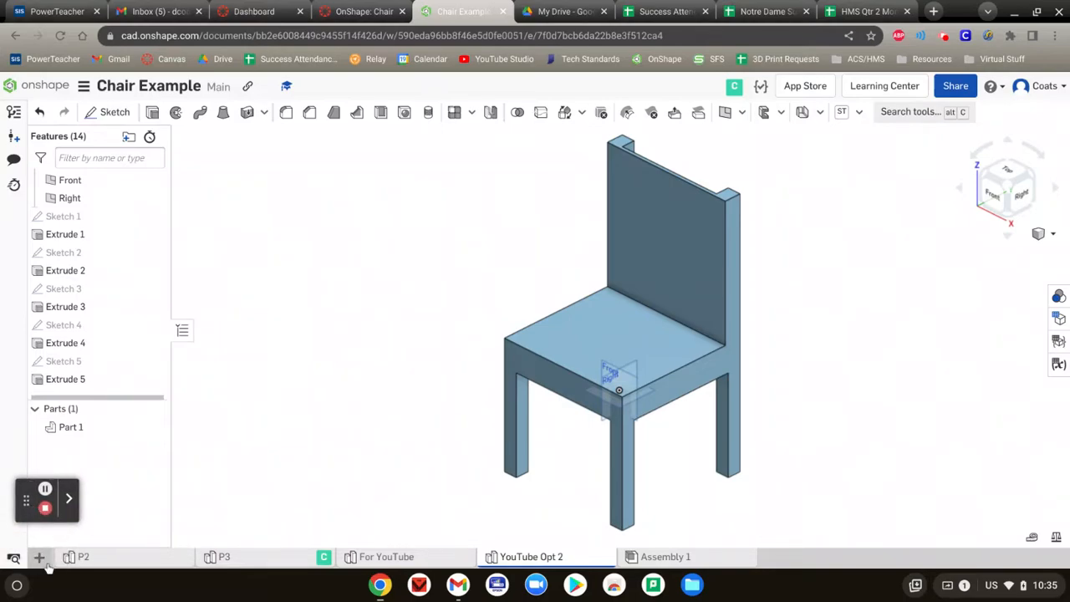
{"action": "left_click", "coordinate": [39, 556]}
{"action": "left_click", "coordinate": [50, 535]}
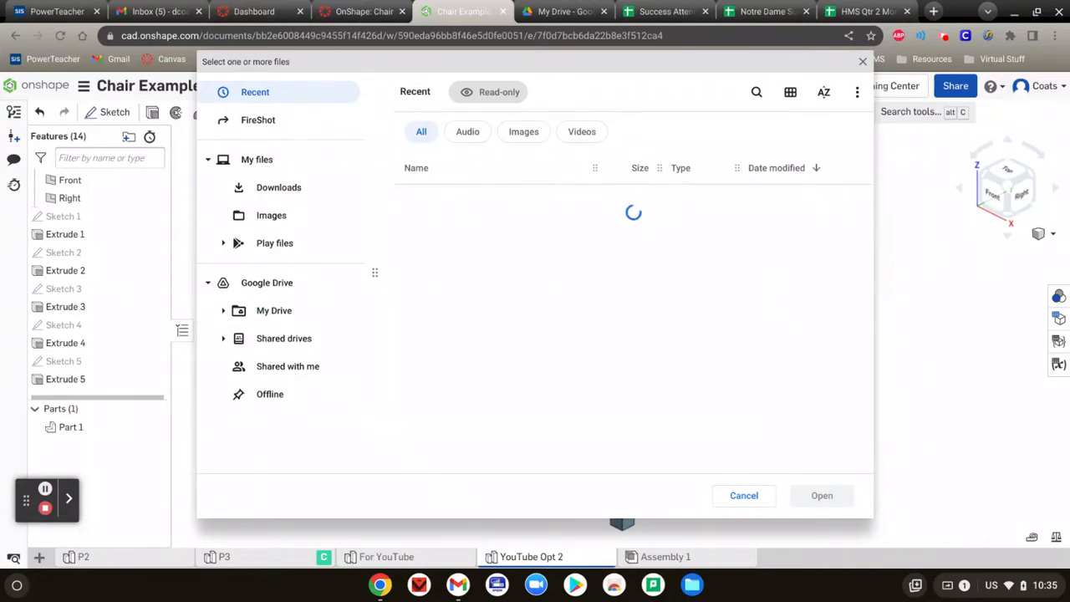
{"action": "double_click", "coordinate": [498, 201]}
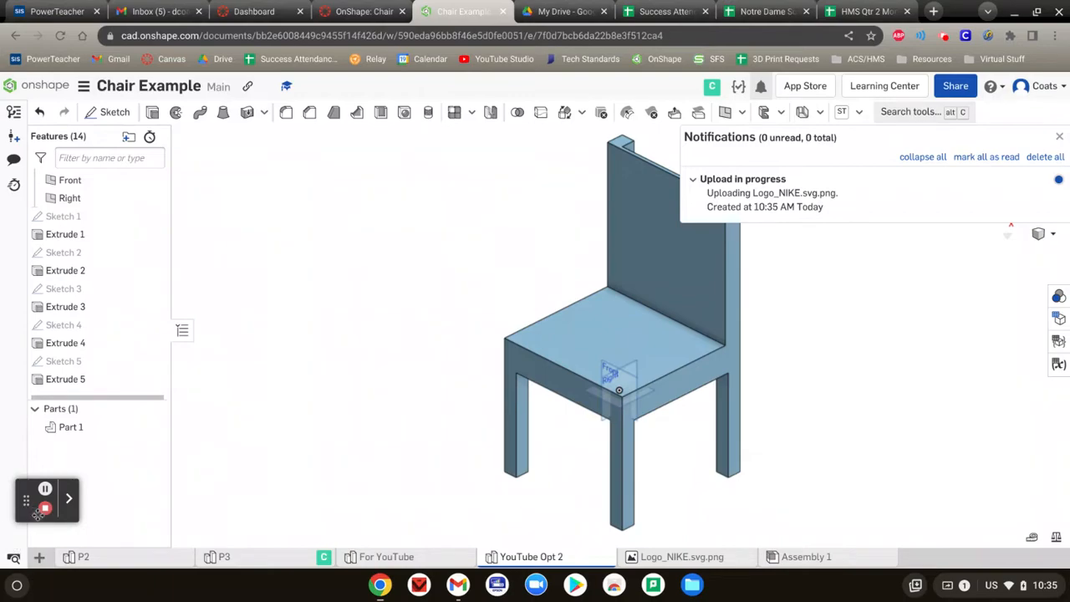
{"action": "left_click", "coordinate": [67, 494]}
{"action": "left_click_drag", "start_coordinate": [25, 502], "coordinate": [14, 529]}
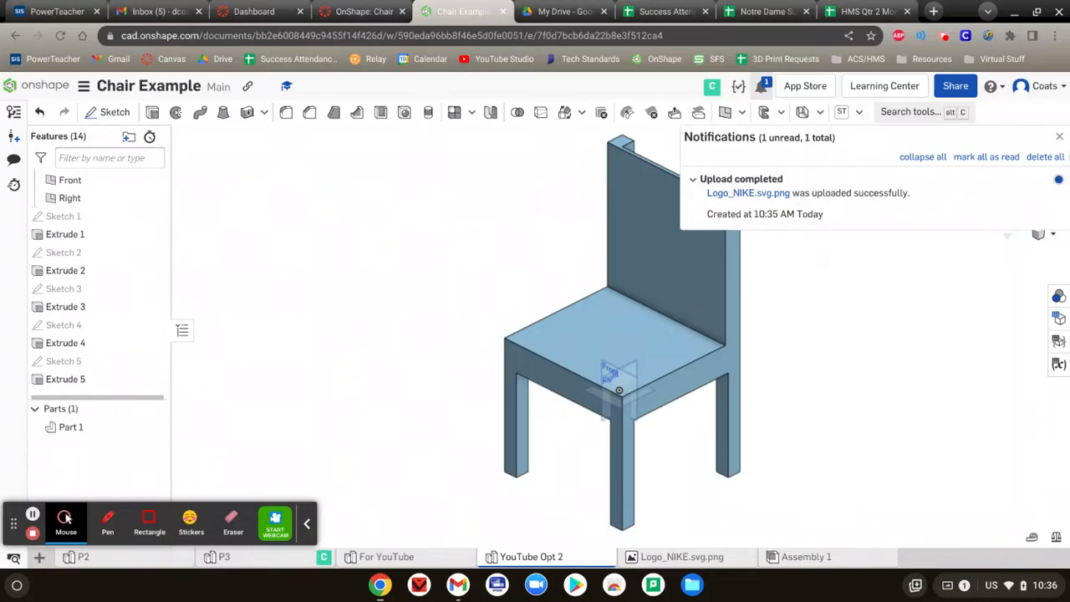
{"action": "left_click", "coordinate": [1059, 139]}
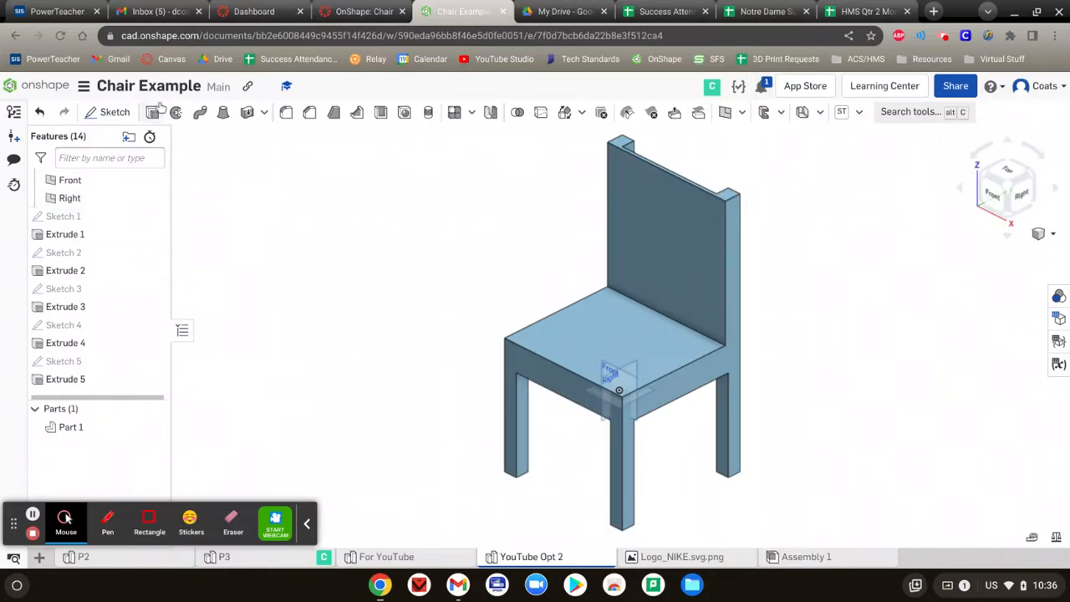
Step: Start a sketch on the front face of the chair's backrest and insert the Logo_NIKE.svg.png image on it
{"action": "left_click", "coordinate": [92, 114]}
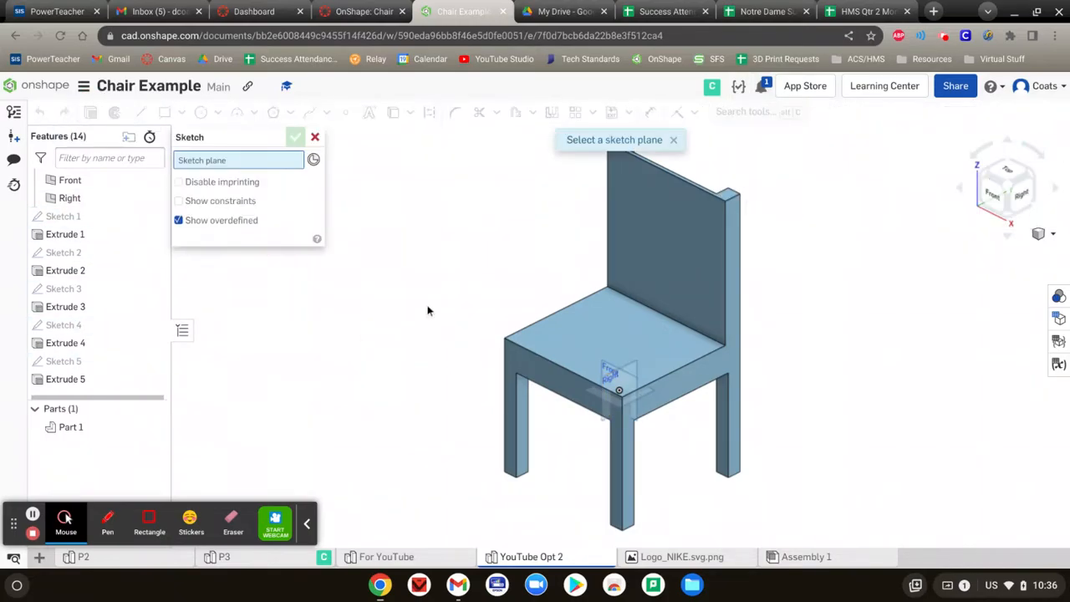
{"action": "left_click", "coordinate": [650, 235]}
{"action": "key", "text": "n"}
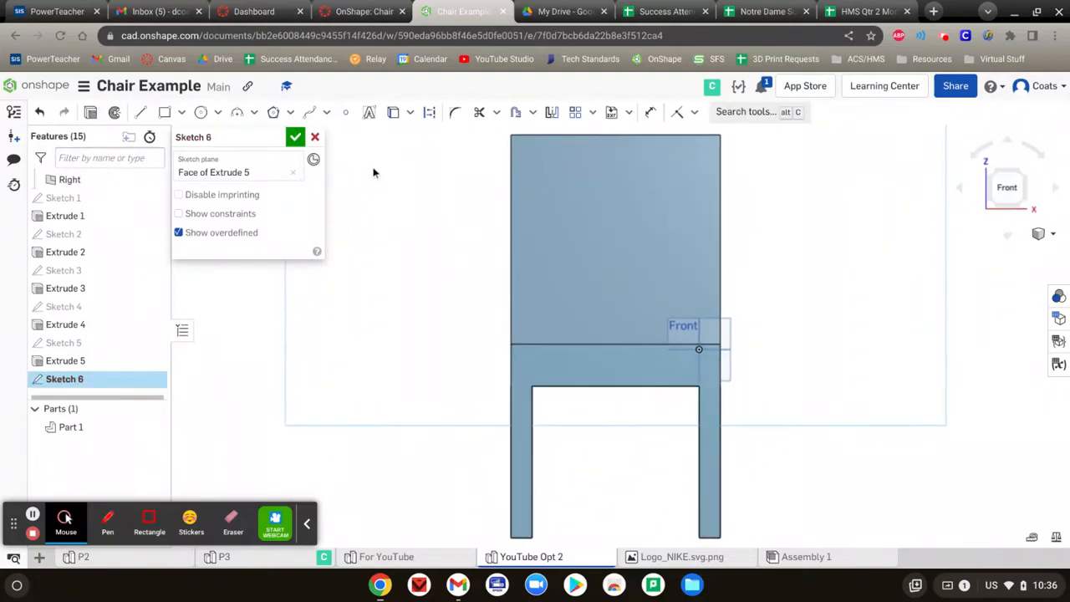
{"action": "left_click", "coordinate": [629, 114]}
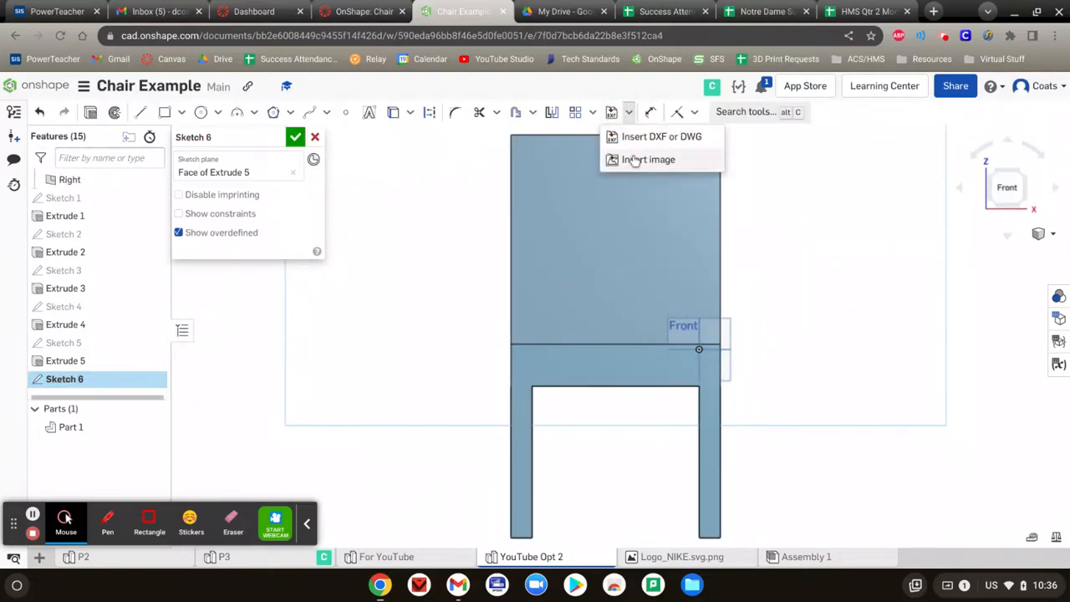
{"action": "left_click", "coordinate": [648, 157]}
{"action": "left_click", "coordinate": [236, 252]}
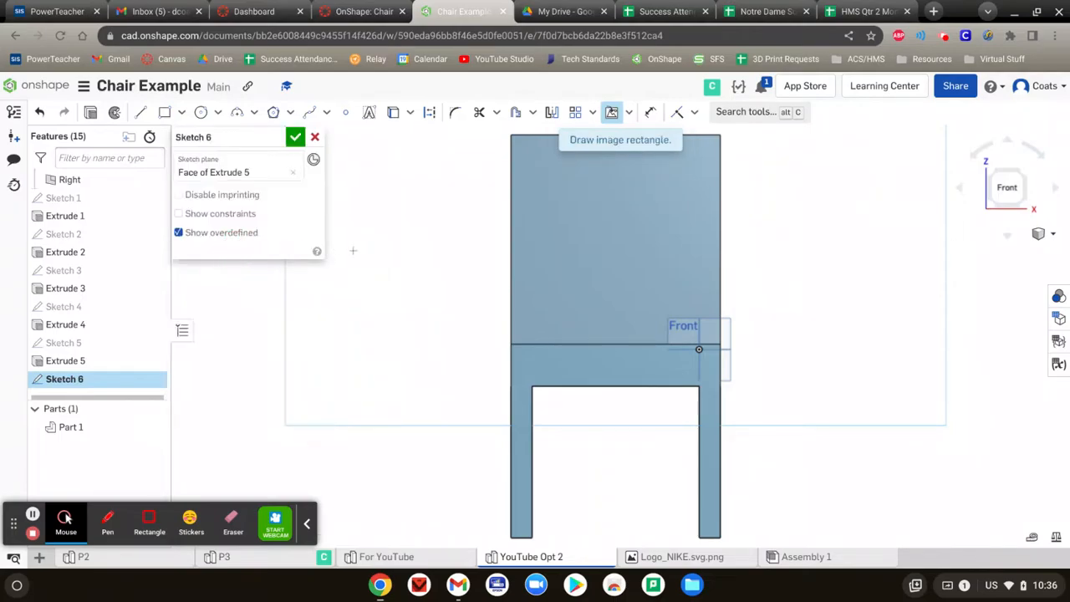
{"action": "left_click", "coordinate": [565, 189]}
{"action": "left_click", "coordinate": [730, 247]}
{"action": "left_click_drag", "start_coordinate": [730, 247], "coordinate": [743, 250]}
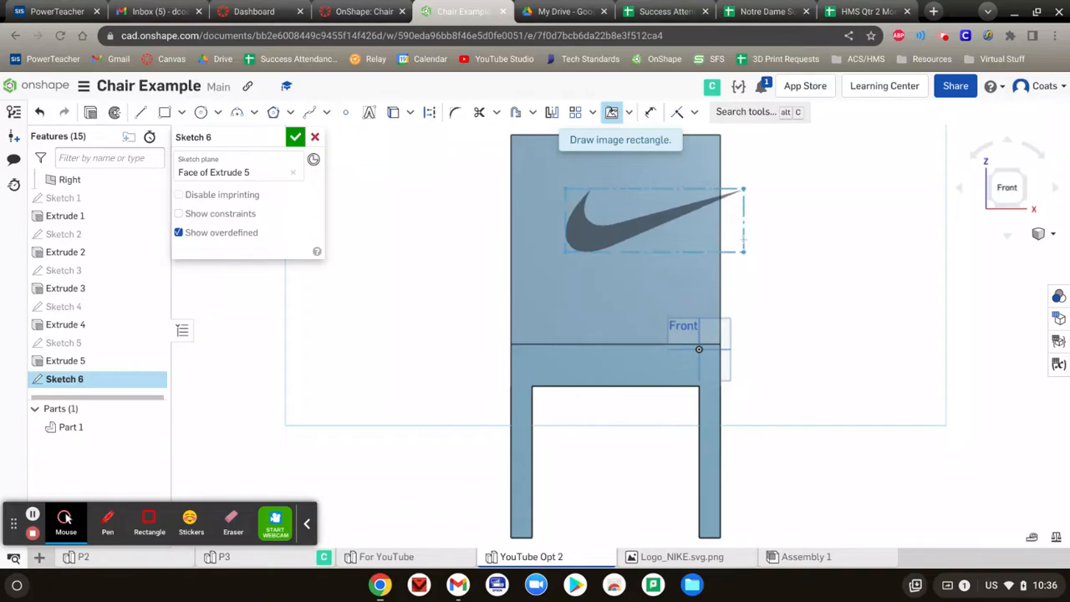
Step: Move the logo image so it lies fully within the upper part of the backrest, and finish the sketch
{"action": "key", "text": "Escape"}
{"action": "left_click_drag", "start_coordinate": [565, 190], "coordinate": [528, 179]}
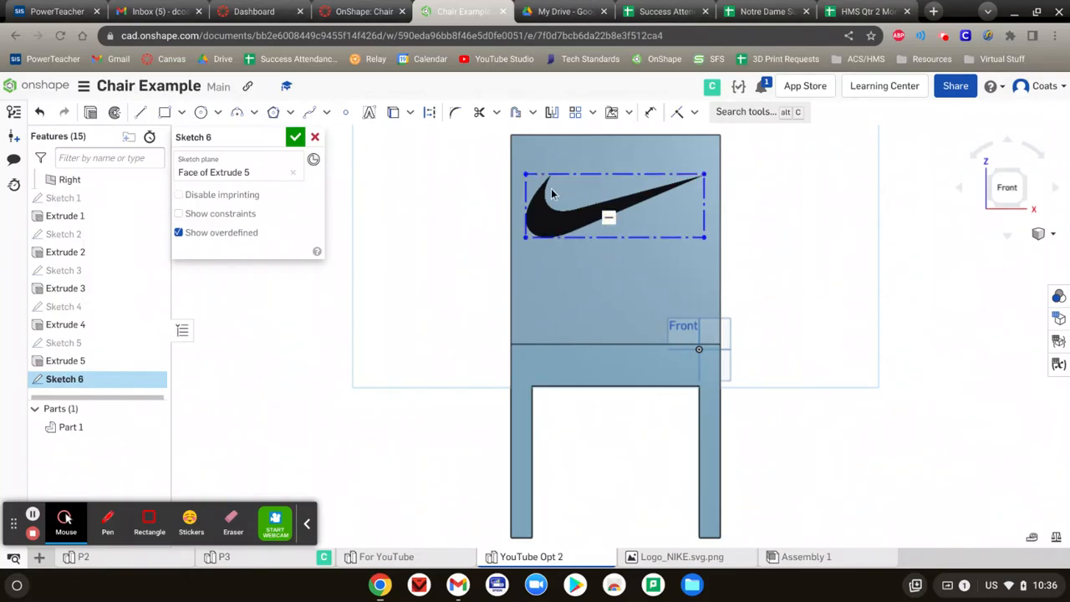
{"action": "scroll", "coordinate": [503, 125], "scroll_direction": "up", "scroll_amount": 5}
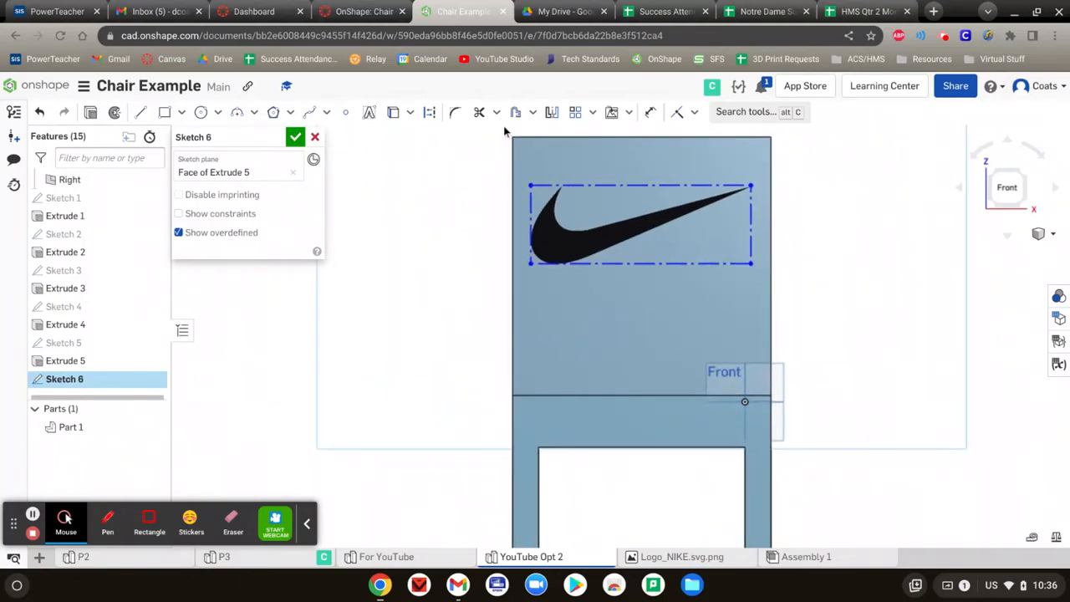
{"action": "scroll", "coordinate": [505, 127], "scroll_direction": "up", "scroll_amount": 1}
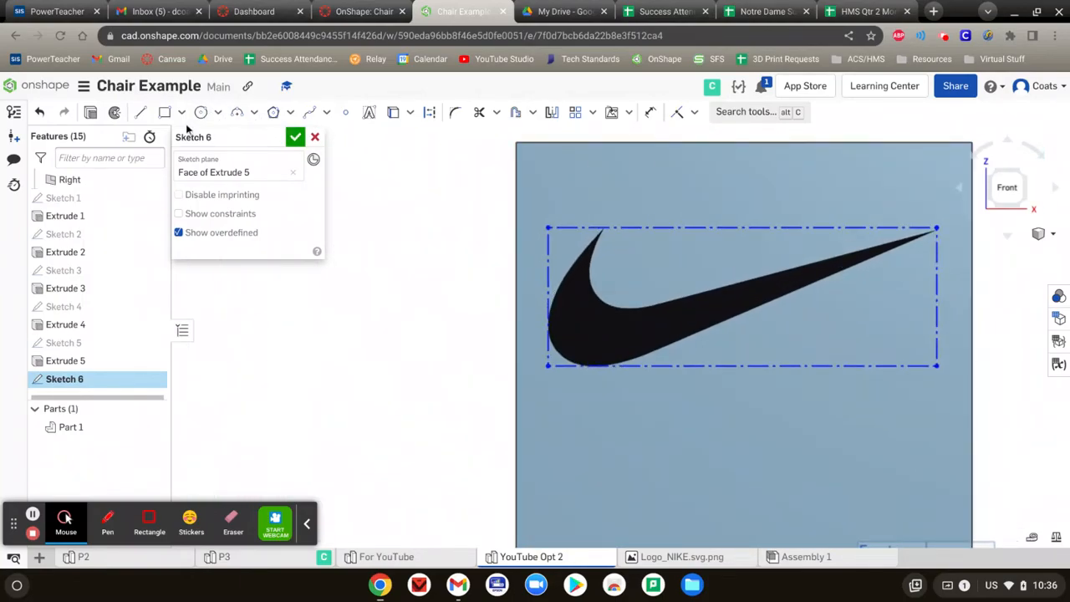
{"action": "left_click", "coordinate": [297, 136]}
Step: In a new sketch on the backrest face, trace the swoosh's two long straight edges with lines about 12.5 in and 13.9 in long
{"action": "left_click", "coordinate": [106, 115]}
{"action": "left_click", "coordinate": [751, 189]}
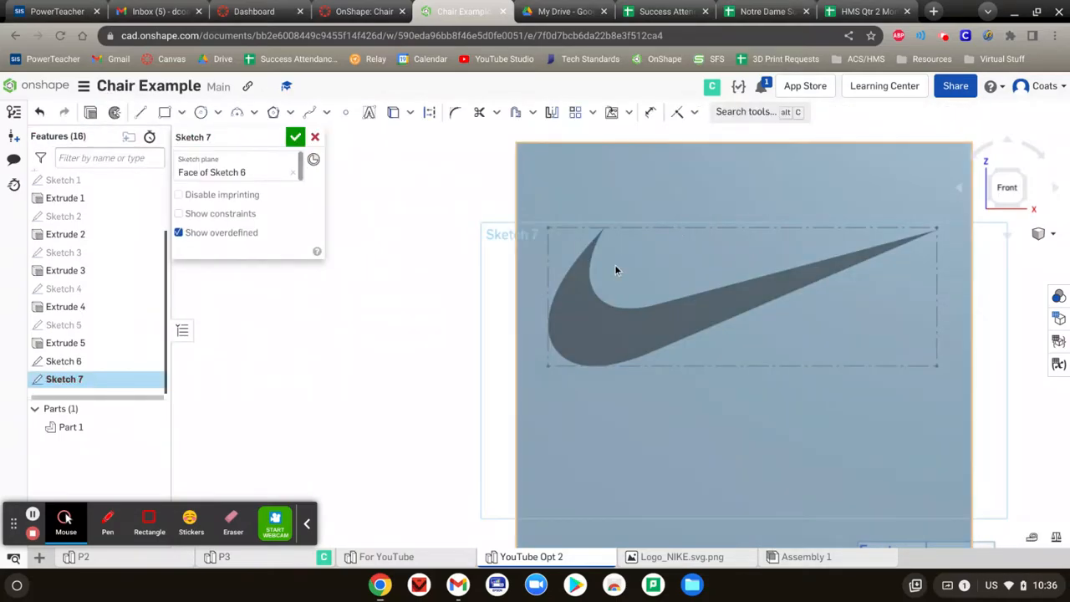
{"action": "left_click", "coordinate": [140, 112]}
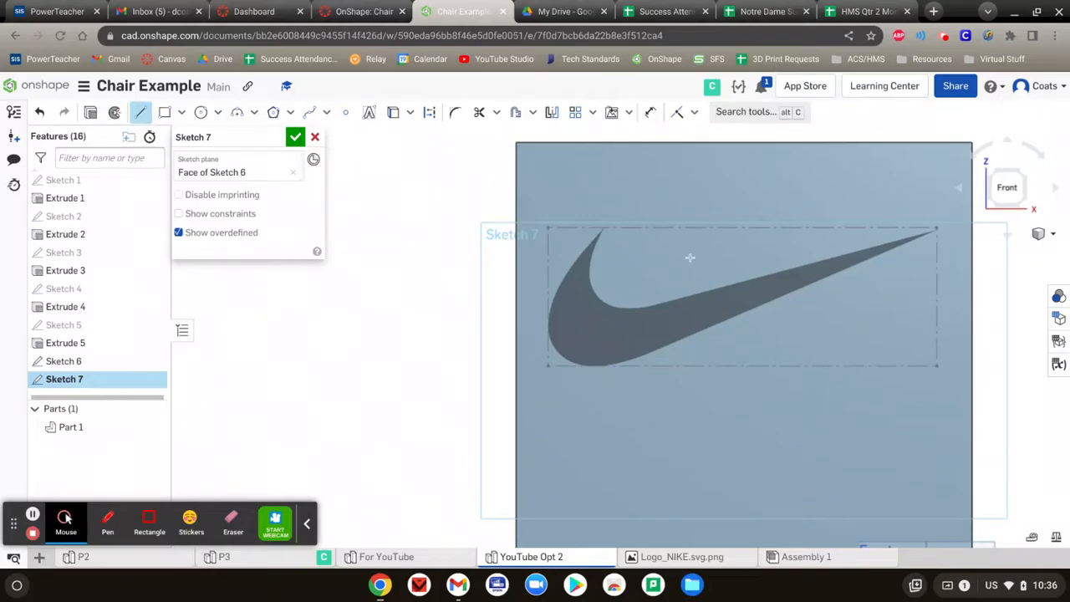
{"action": "left_click", "coordinate": [649, 306]}
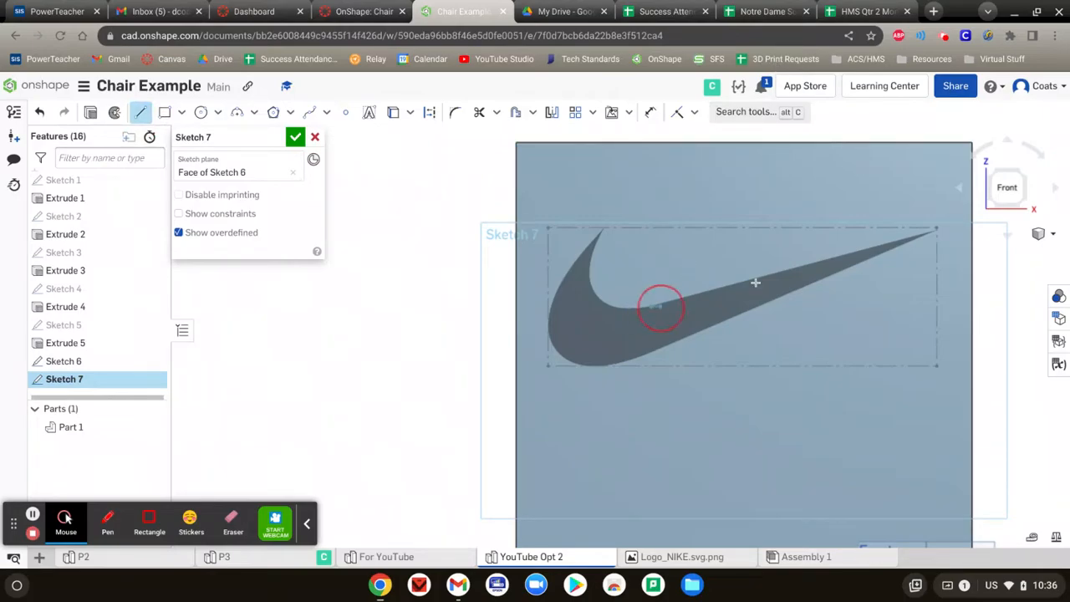
{"action": "left_click", "coordinate": [929, 237]}
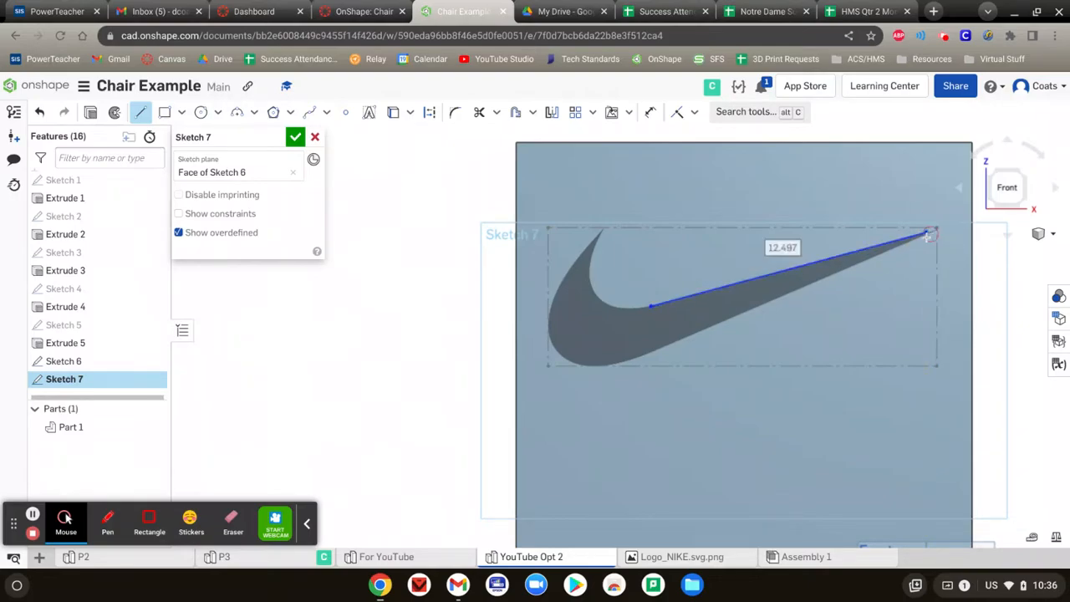
{"action": "left_click", "coordinate": [636, 360]}
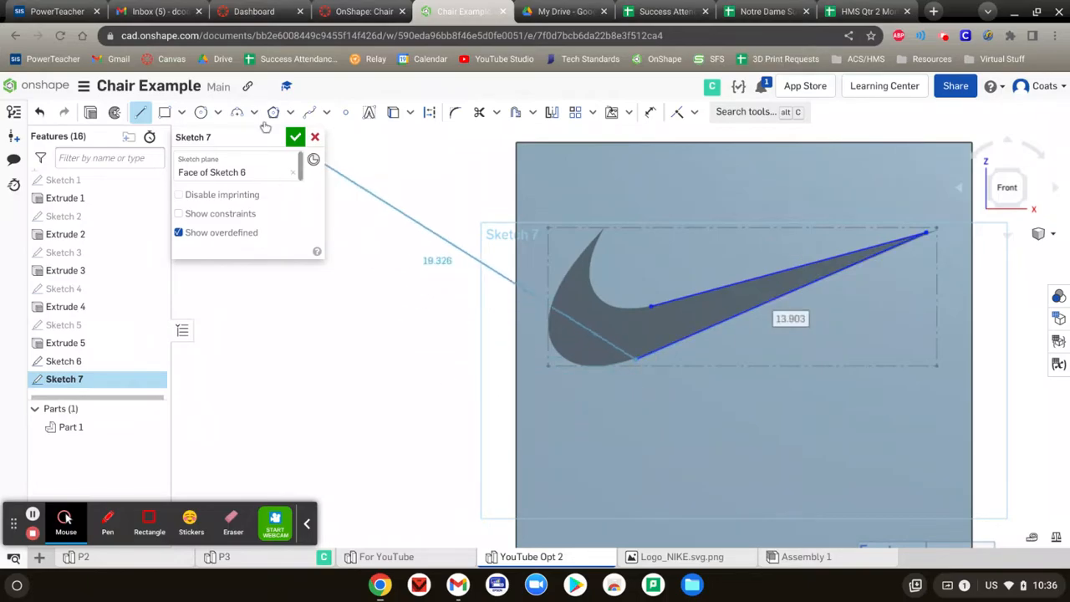
{"action": "key", "text": "Escape"}
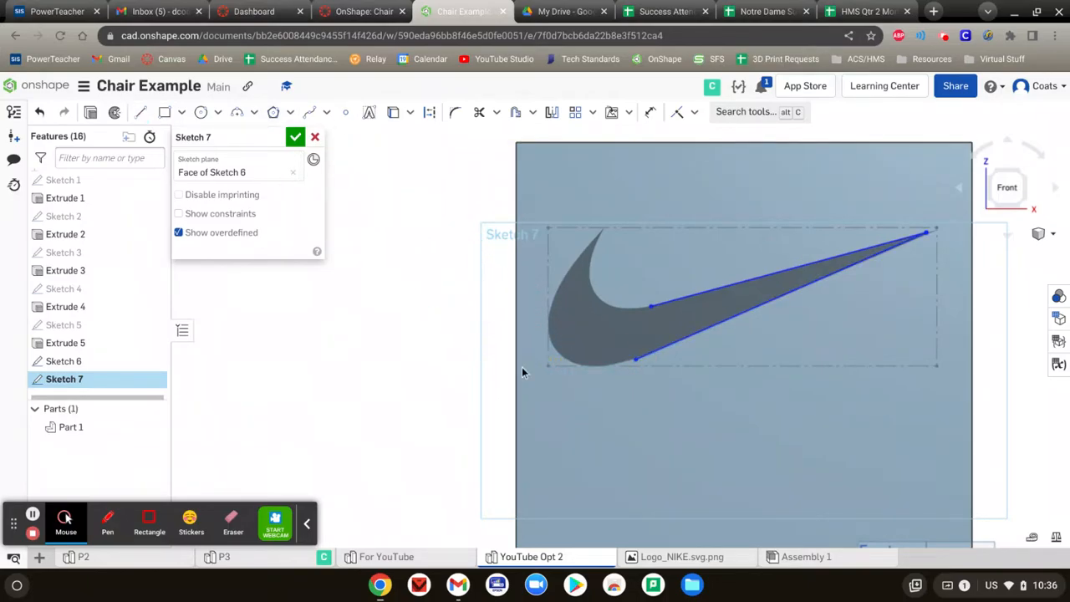
Step: Trace the curved end of the swoosh with a spline that closes the outline between the two lines, and finish the sketch
{"action": "left_click", "coordinate": [310, 114]}
{"action": "scroll", "coordinate": [608, 366], "scroll_direction": "up", "scroll_amount": 3}
{"action": "left_click", "coordinate": [602, 365]}
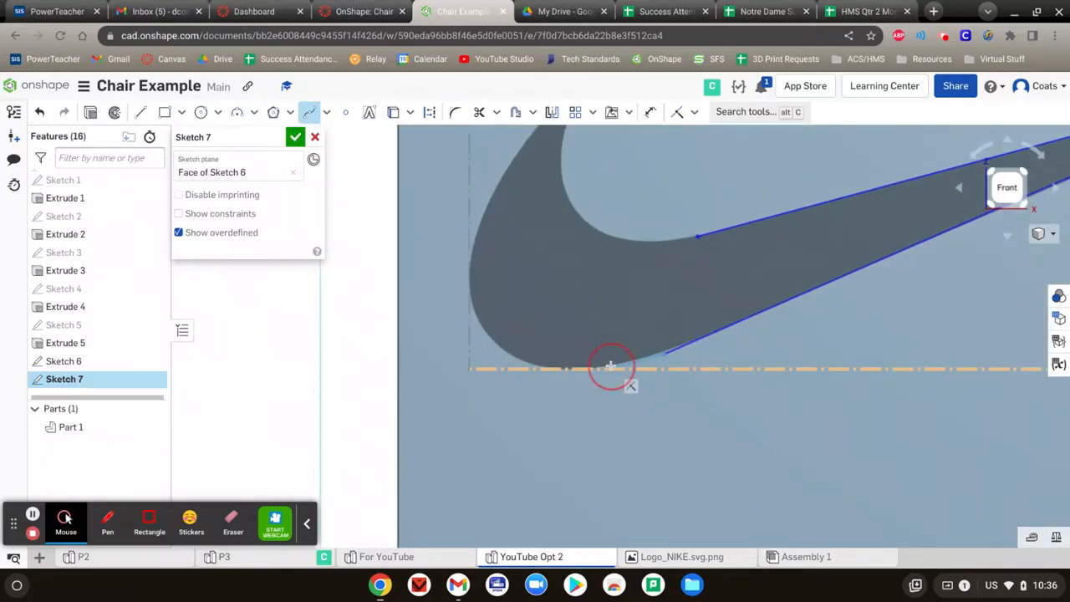
{"action": "left_click", "coordinate": [568, 365]}
{"action": "left_click", "coordinate": [524, 365]}
{"action": "left_click", "coordinate": [480, 314]}
{"action": "left_click", "coordinate": [488, 282]}
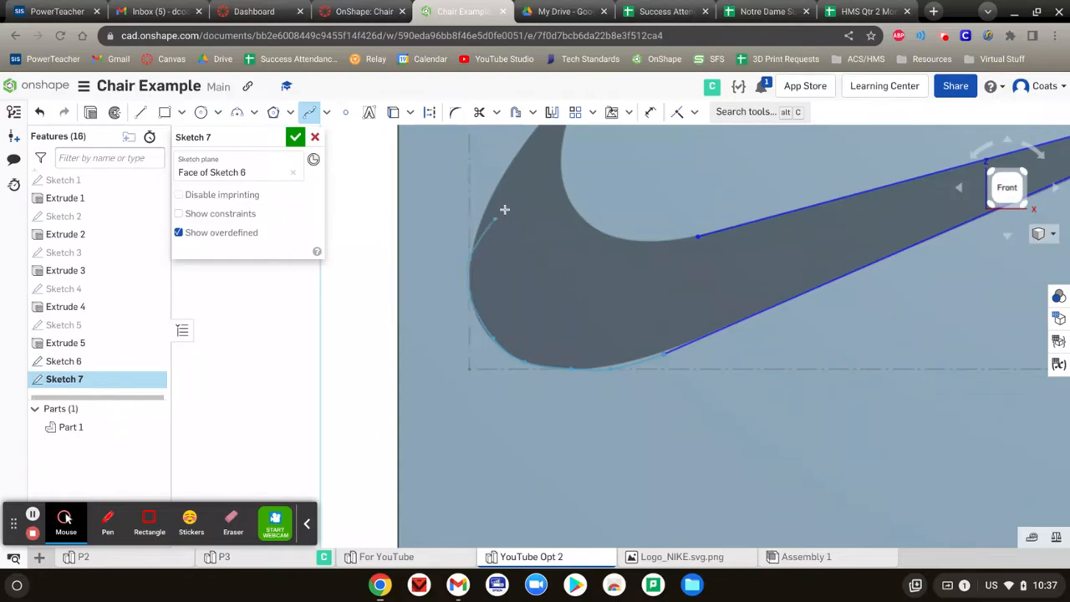
{"action": "scroll", "coordinate": [494, 249], "scroll_direction": "down", "scroll_amount": 2}
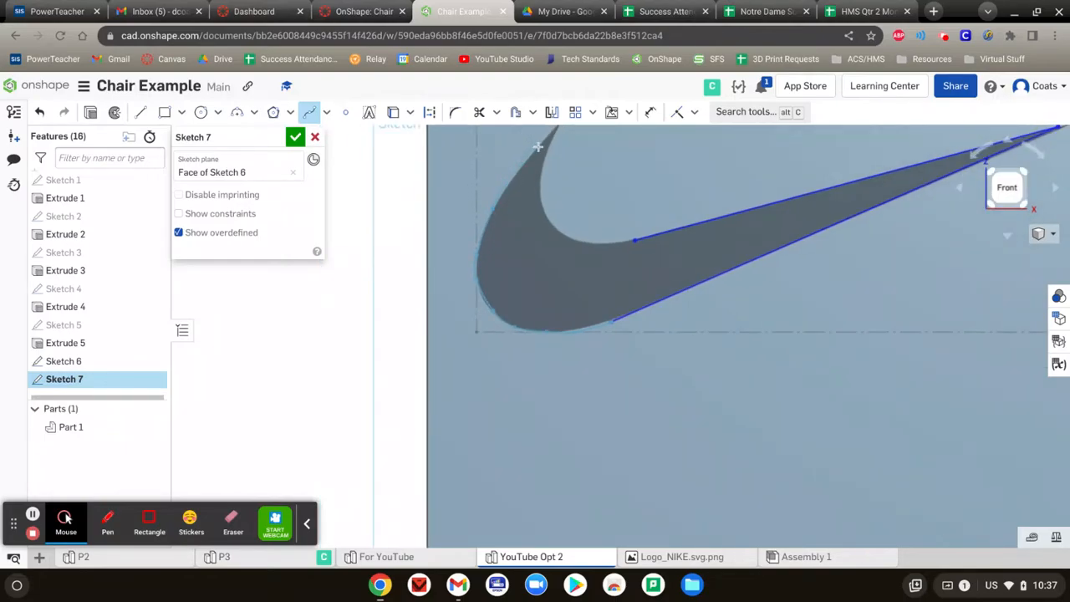
{"action": "scroll", "coordinate": [494, 217], "scroll_direction": "down", "scroll_amount": 1}
{"action": "scroll", "coordinate": [543, 142], "scroll_direction": "up", "scroll_amount": 3}
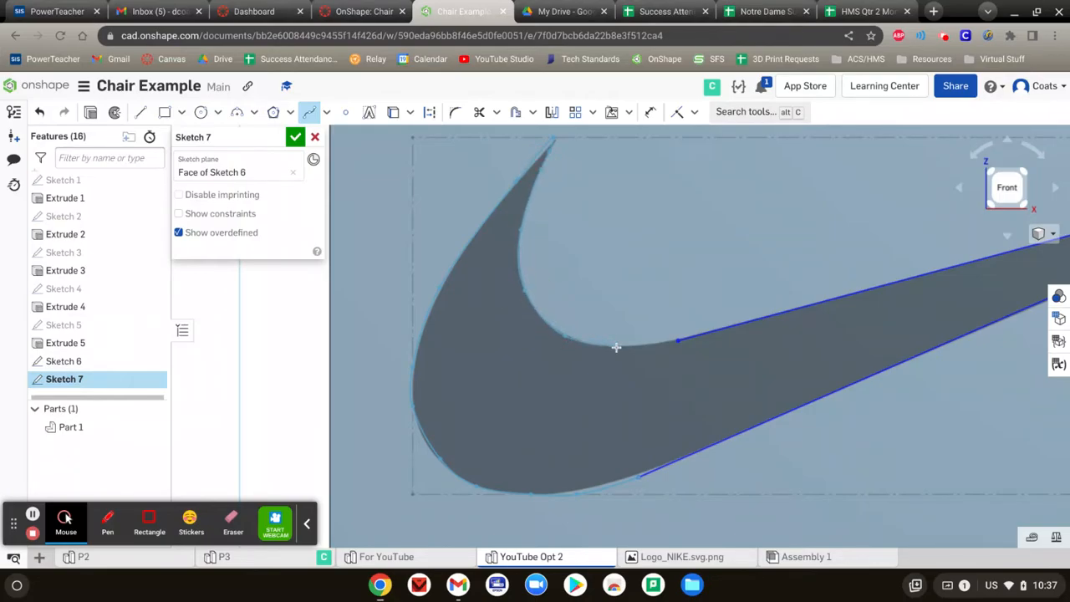
{"action": "left_click", "coordinate": [680, 346]}
{"action": "left_click", "coordinate": [443, 293]}
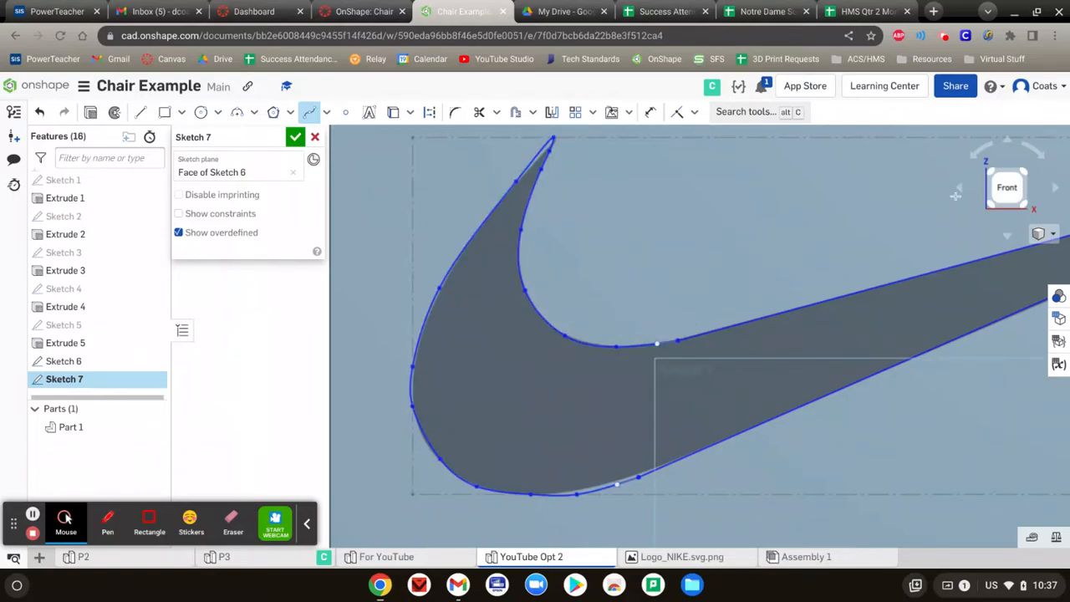
{"action": "left_click", "coordinate": [1006, 189]}
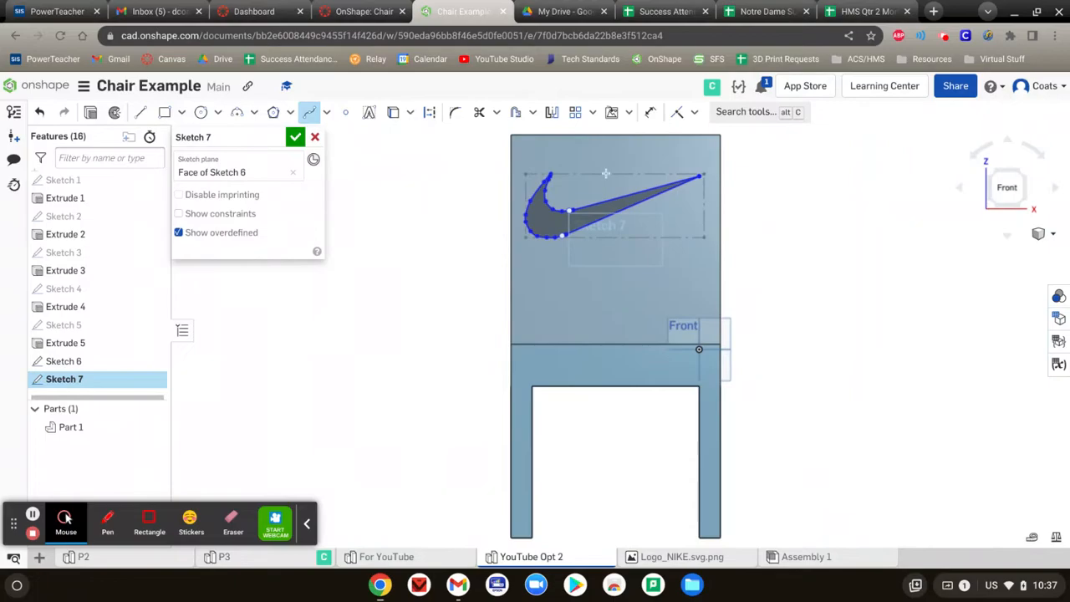
{"action": "left_click", "coordinate": [297, 137]}
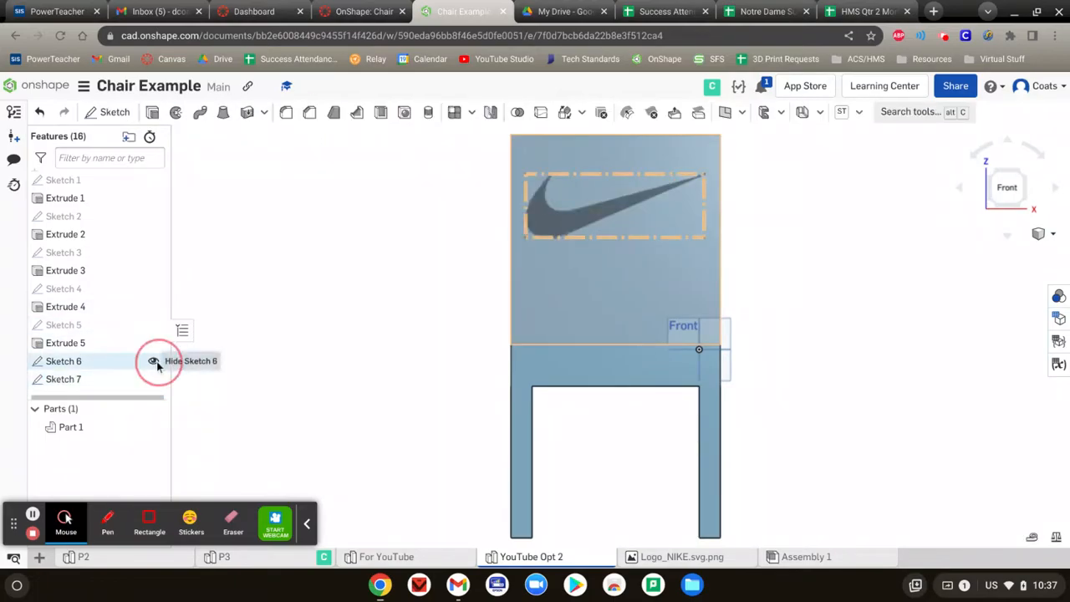
Step: Hide the logo image sketch and cut the traced swoosh (Sketch 7) out of the backrest with a 1 in blind Remove extrude
{"action": "left_click", "coordinate": [154, 362]}
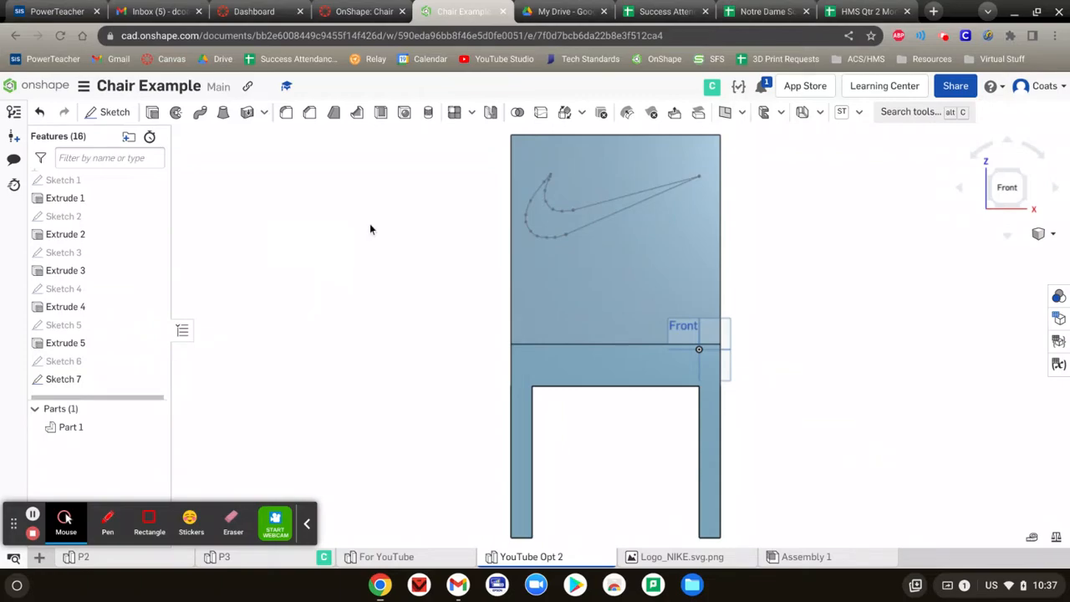
{"action": "left_click", "coordinate": [153, 112]}
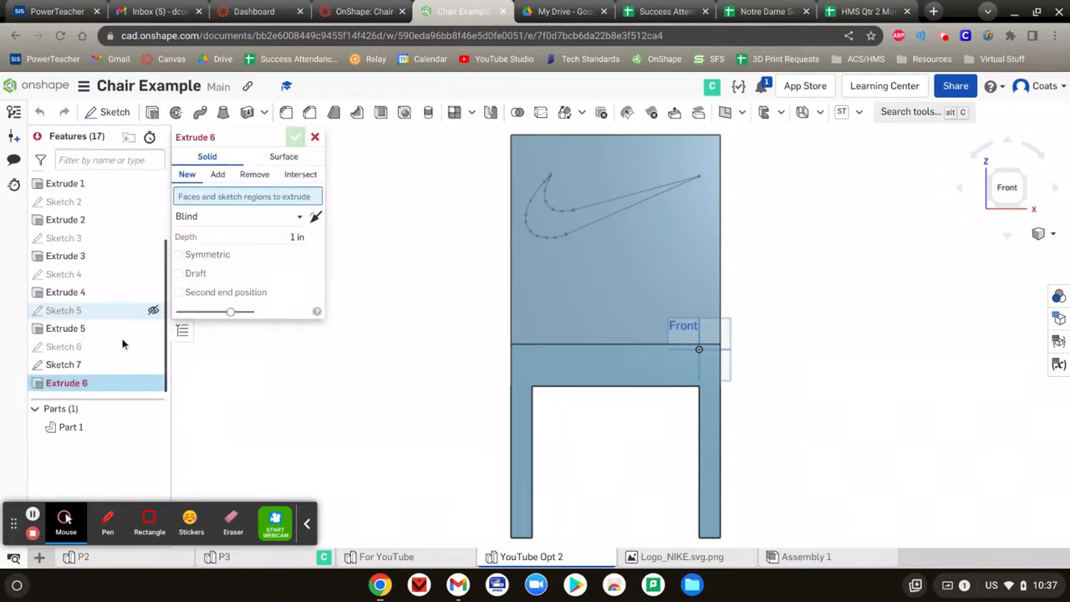
{"action": "left_click", "coordinate": [92, 365]}
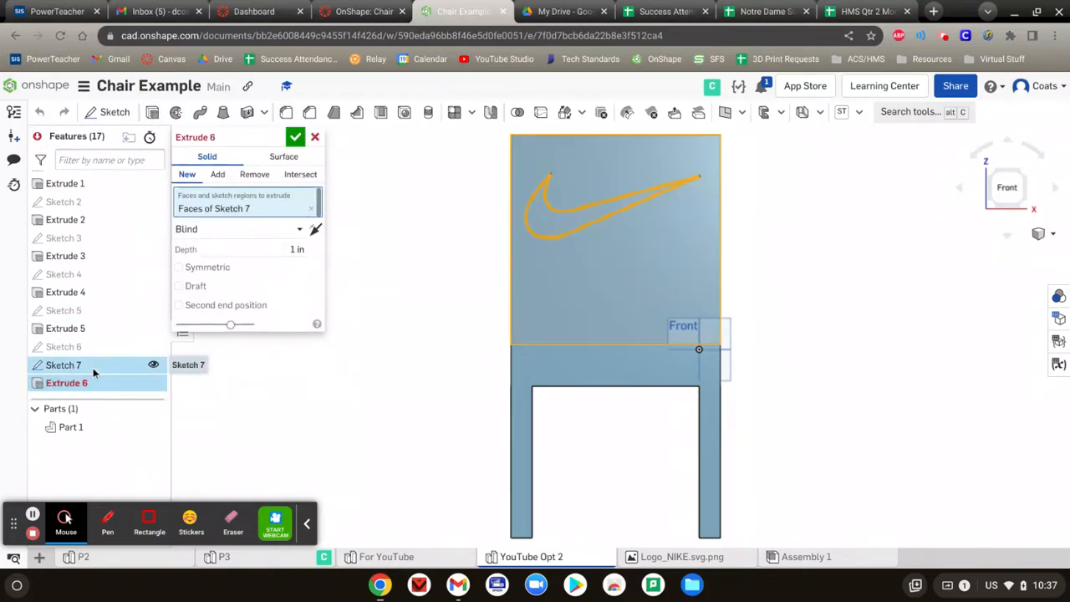
{"action": "left_click", "coordinate": [261, 175]}
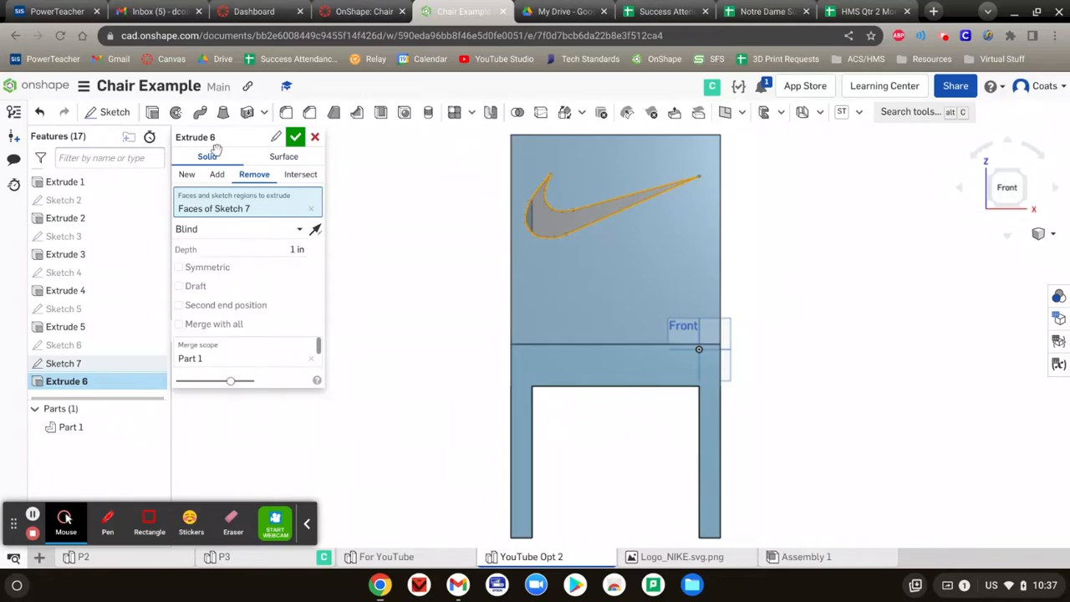
{"action": "left_click", "coordinate": [295, 137]}
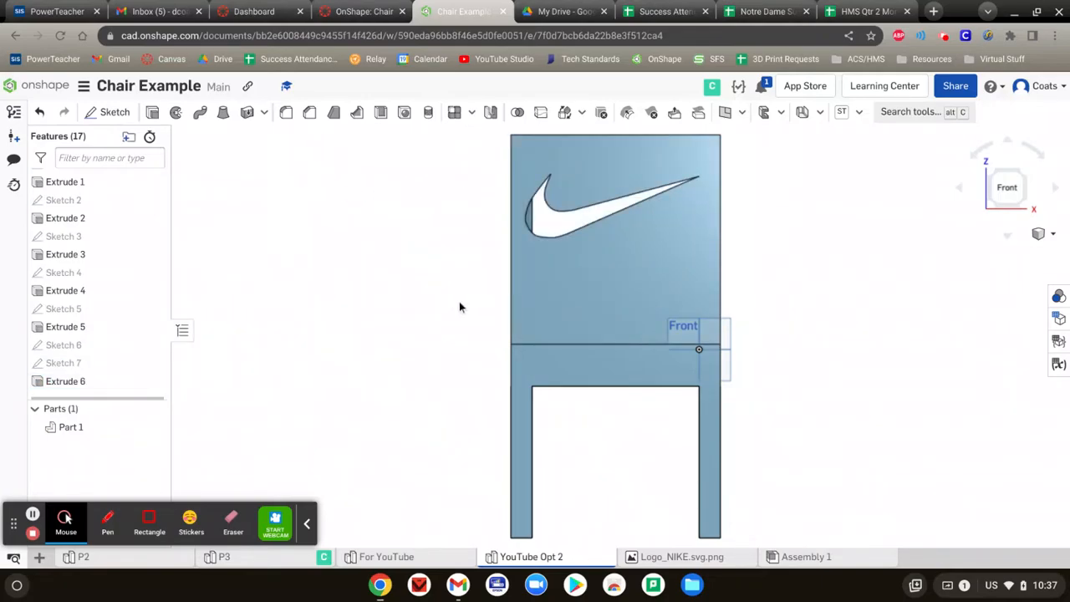
Step: Edit the swoosh cut in the backrest (Extrude 6) and set its depth to .5 in
{"action": "right_click_drag", "start_coordinate": [429, 266], "coordinate": [614, 391]}
{"action": "right_click_drag", "start_coordinate": [838, 313], "coordinate": [615, 263]}
{"action": "double_click", "coordinate": [84, 381]}
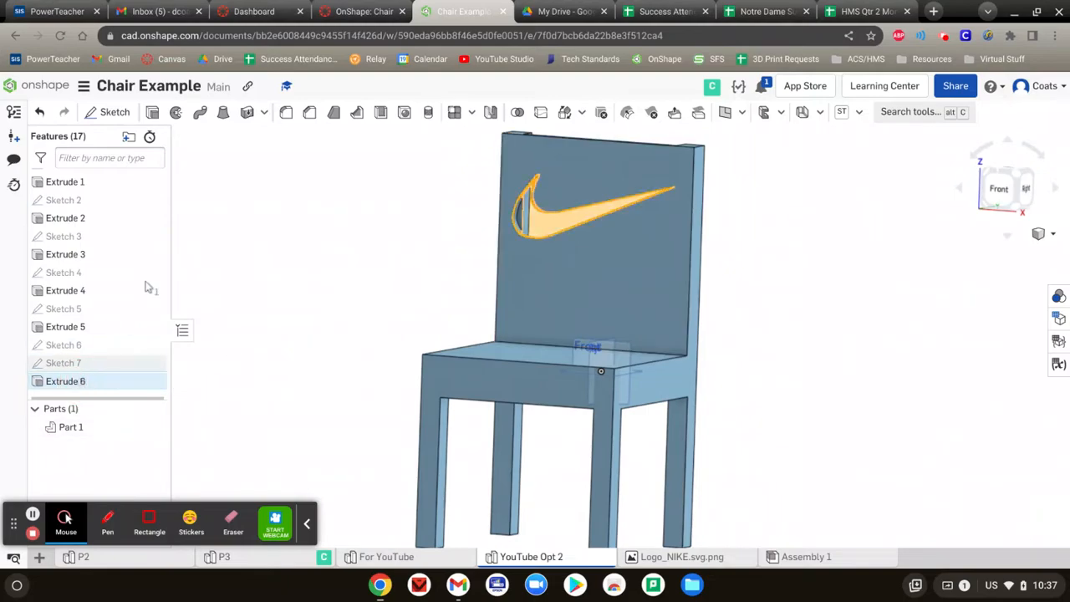
{"action": "left_click", "coordinate": [262, 246]}
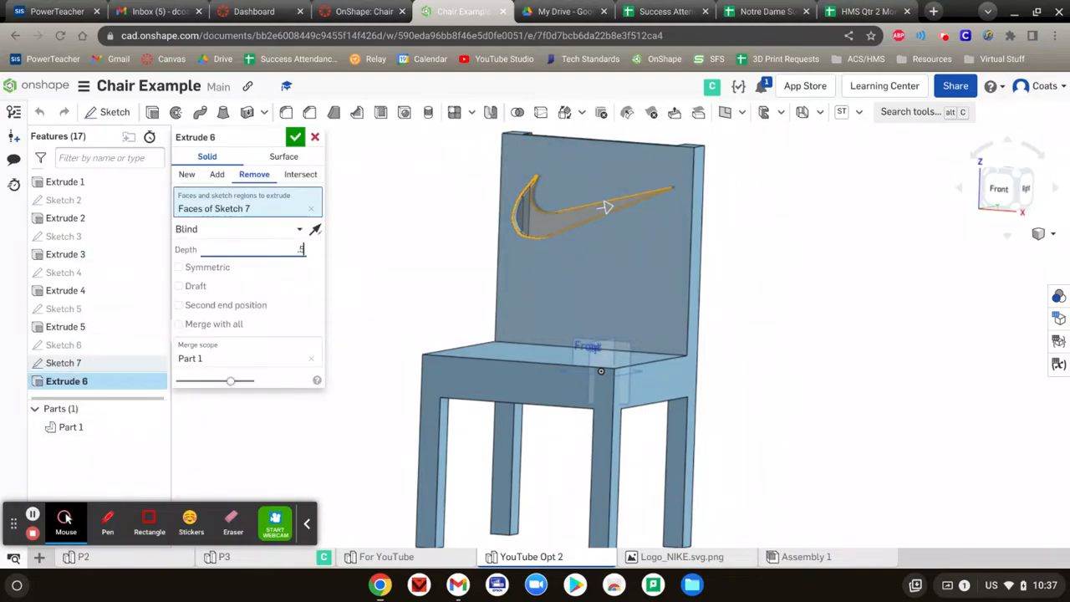
{"action": "left_click", "coordinate": [295, 135]}
{"action": "left_click", "coordinate": [421, 209]}
{"action": "mouse_move", "coordinate": [421, 209]}
{"action": "right_mouse_down"}
{"action": "mouse_move", "coordinate": [442, 210]}
{"action": "mouse_move", "coordinate": [478, 256]}
{"action": "mouse_move", "coordinate": [442, 325]}
{"action": "mouse_move", "coordinate": [446, 222]}
{"action": "mouse_move", "coordinate": [430, 201]}
{"action": "mouse_move", "coordinate": [418, 229]}
{"action": "right_mouse_up"}
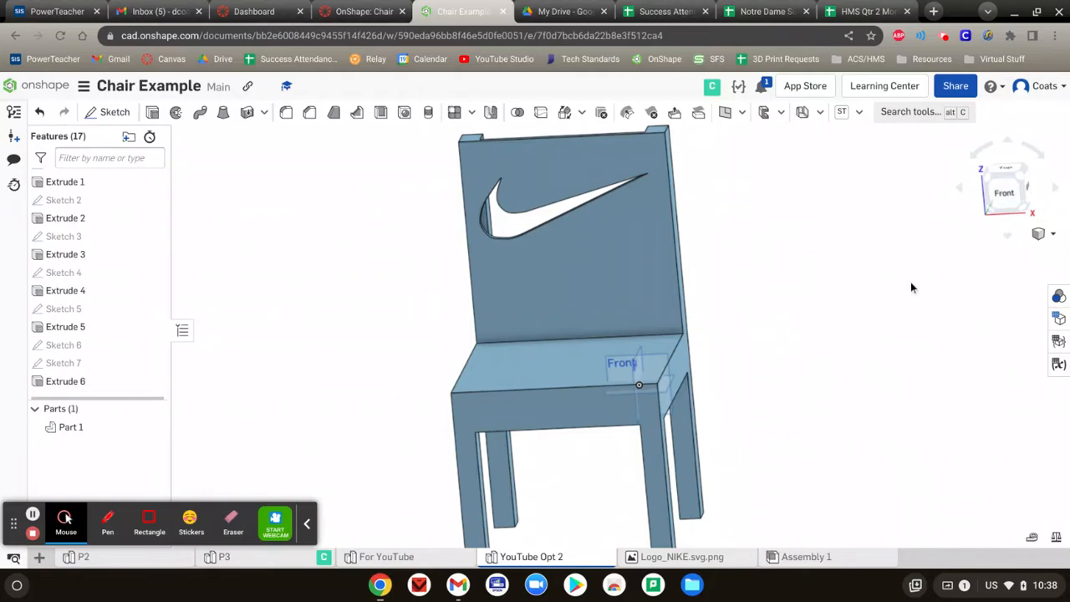
Step: Change the appearance of the whole chair (Part 1) to the palette blue 1651B0
{"action": "scroll", "coordinate": [861, 282], "scroll_direction": "down", "scroll_amount": 1}
{"action": "mouse_move", "coordinate": [861, 281]}
{"action": "right_mouse_down"}
{"action": "mouse_move", "coordinate": [855, 293]}
{"action": "mouse_move", "coordinate": [840, 286]}
{"action": "right_mouse_up"}
{"action": "left_click", "coordinate": [121, 425]}
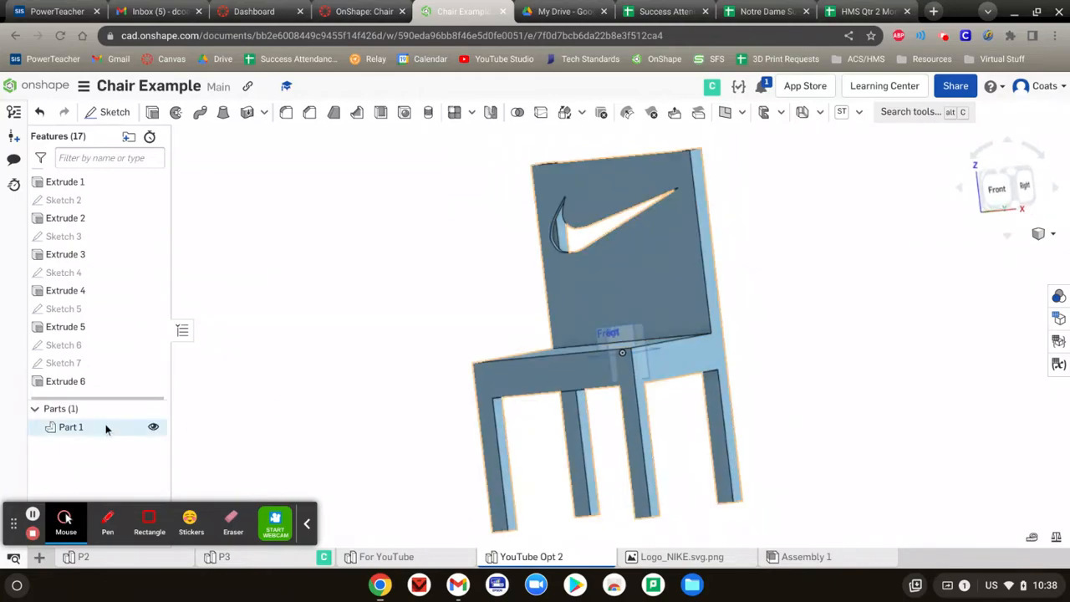
{"action": "right_click", "coordinate": [109, 428]}
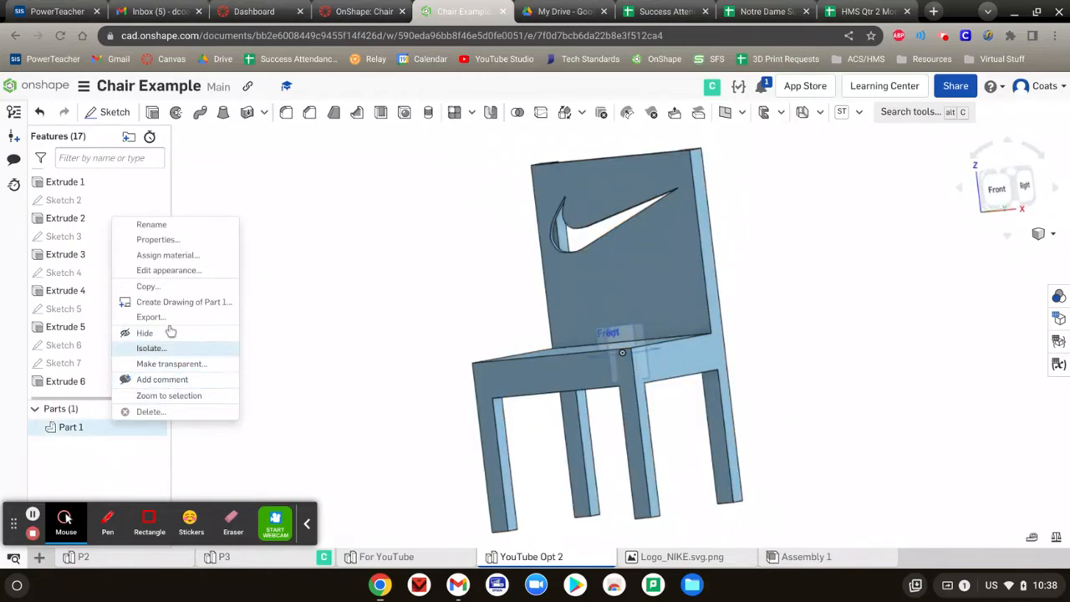
{"action": "left_click", "coordinate": [172, 269]}
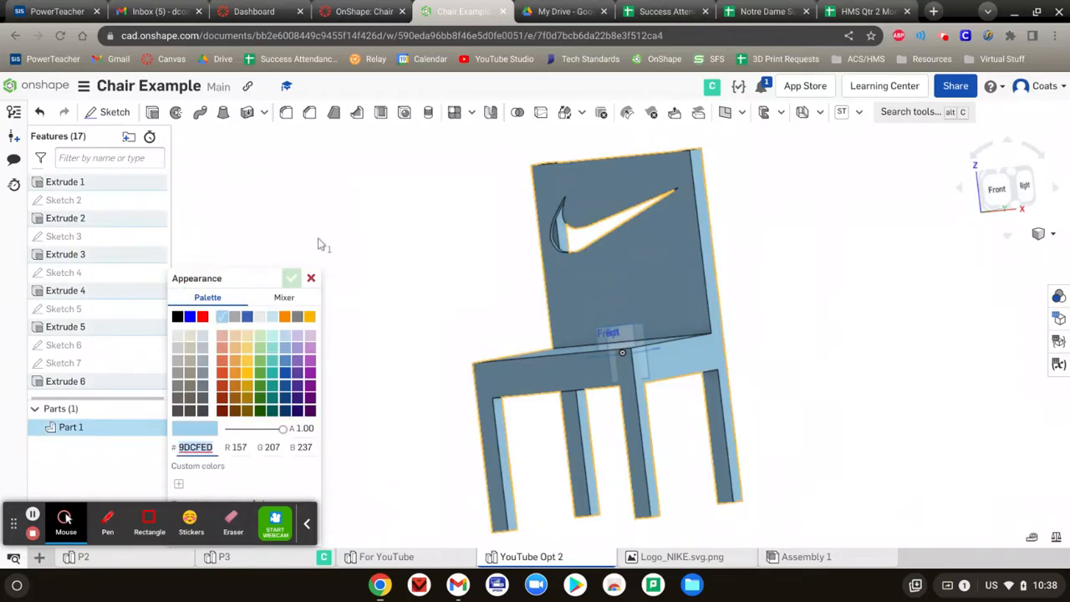
{"action": "left_click", "coordinate": [247, 320]}
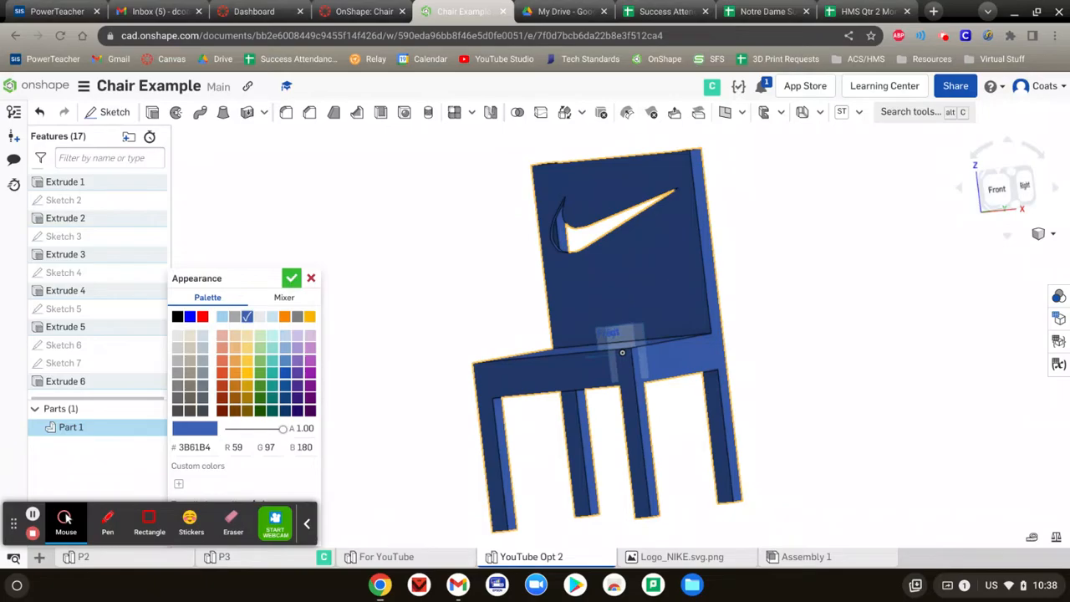
{"action": "left_click", "coordinate": [190, 316]}
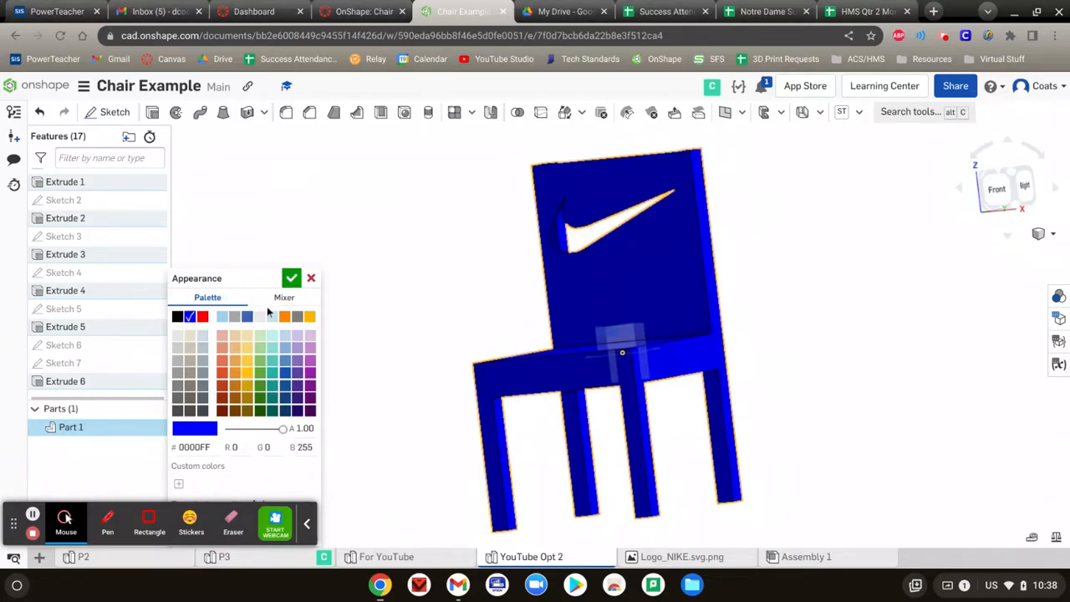
{"action": "left_click", "coordinate": [286, 374]}
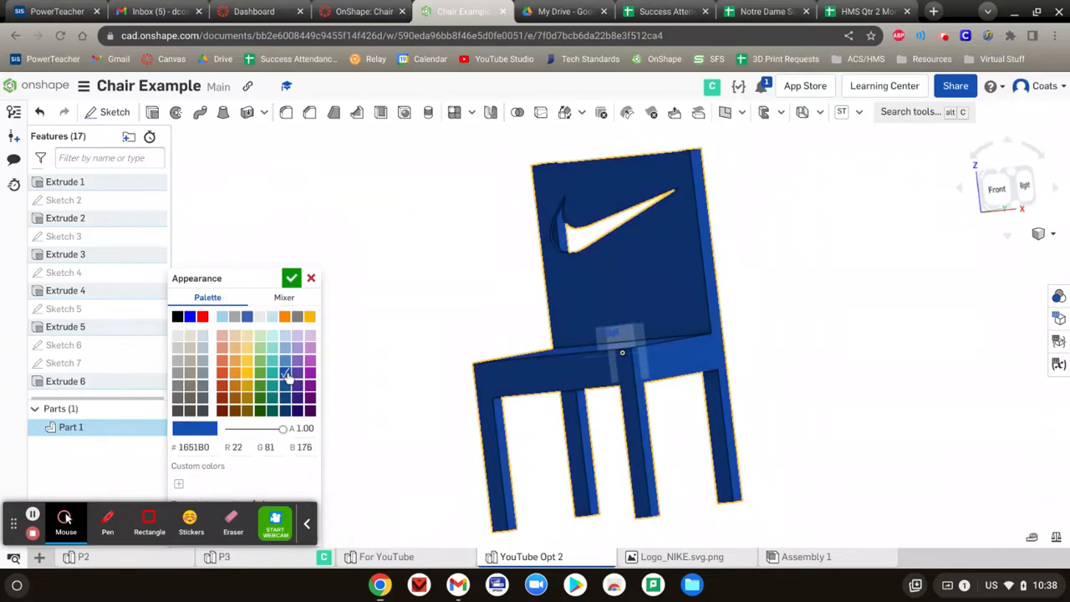
{"action": "left_click", "coordinate": [290, 278]}
Step: Apply a separate face appearance in dark grey 43484D to the top face of the seat
{"action": "right_click_drag", "start_coordinate": [447, 233], "coordinate": [435, 254]}
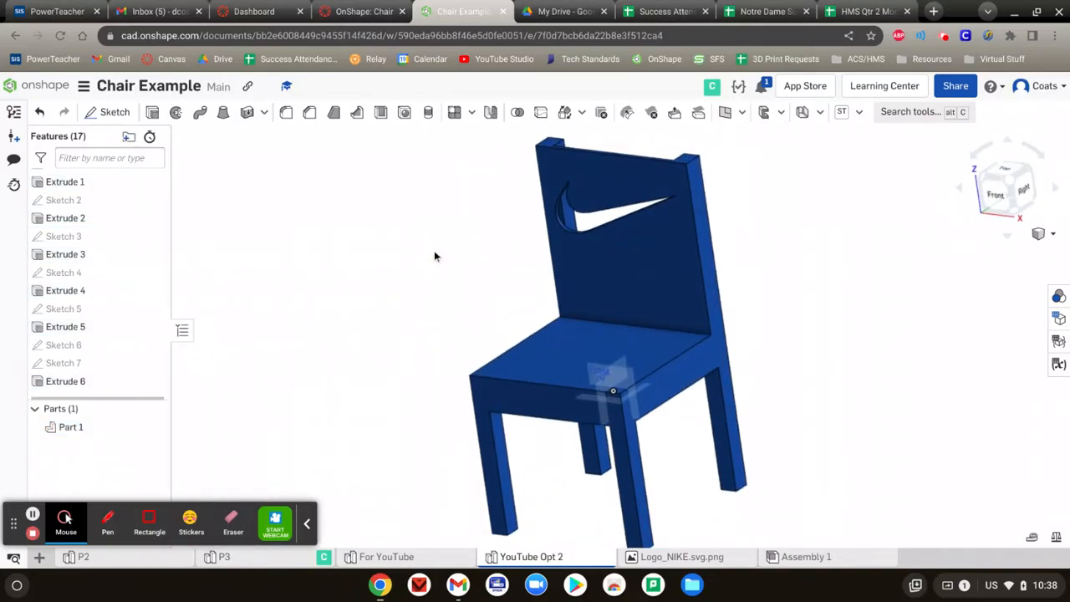
{"action": "right_click", "coordinate": [559, 360]}
{"action": "left_click", "coordinate": [595, 471]}
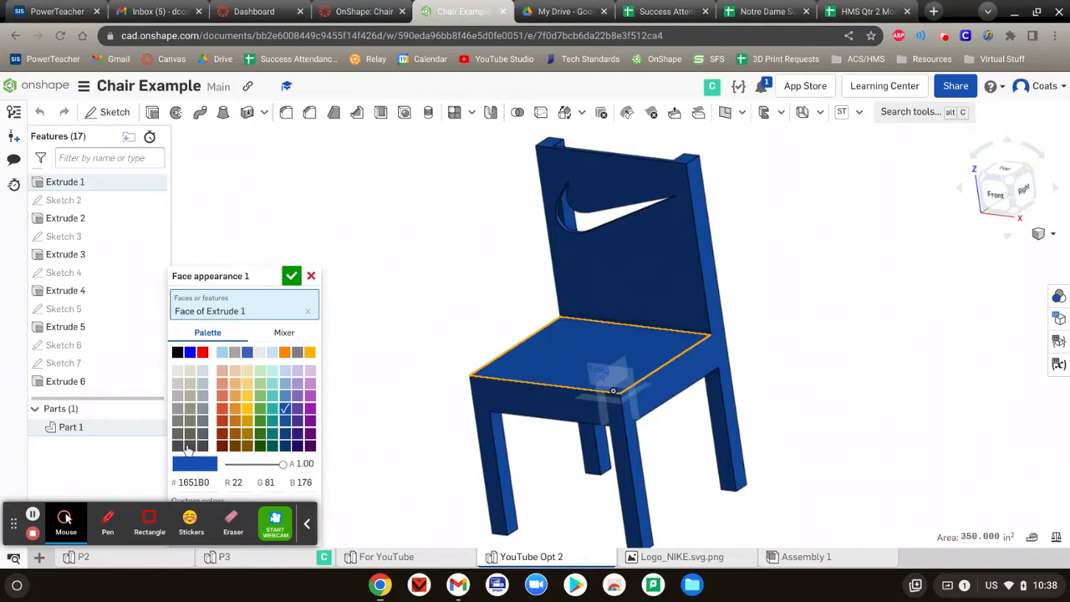
{"action": "left_click", "coordinate": [205, 449]}
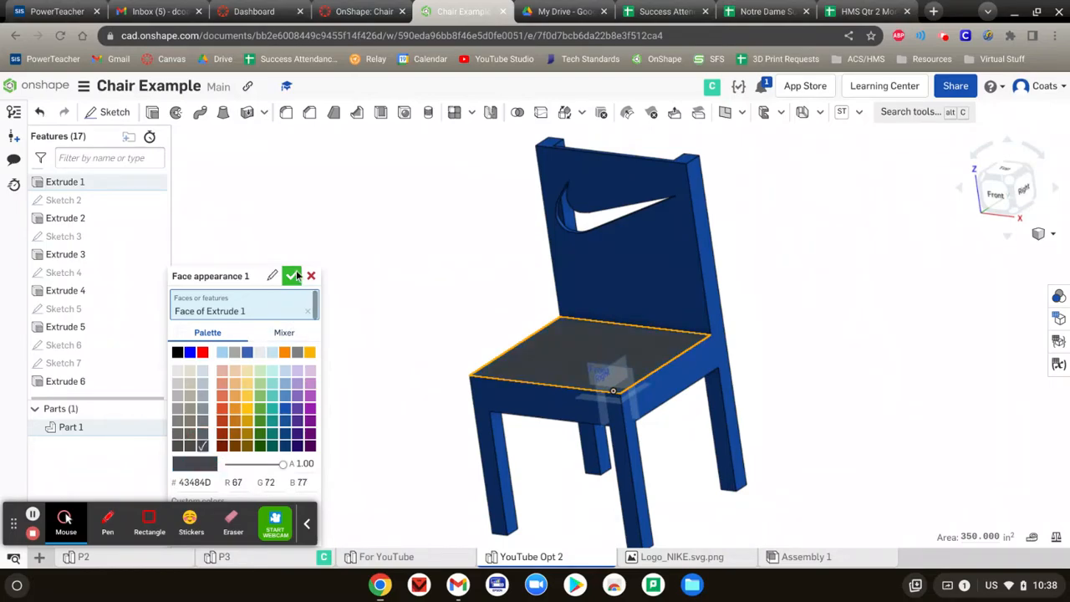
{"action": "left_click", "coordinate": [291, 276]}
{"action": "mouse_move", "coordinate": [376, 281]}
{"action": "right_mouse_down"}
{"action": "mouse_move", "coordinate": [375, 253]}
{"action": "mouse_move", "coordinate": [373, 304]}
{"action": "mouse_move", "coordinate": [387, 289]}
{"action": "mouse_move", "coordinate": [370, 275]}
{"action": "right_mouse_up"}
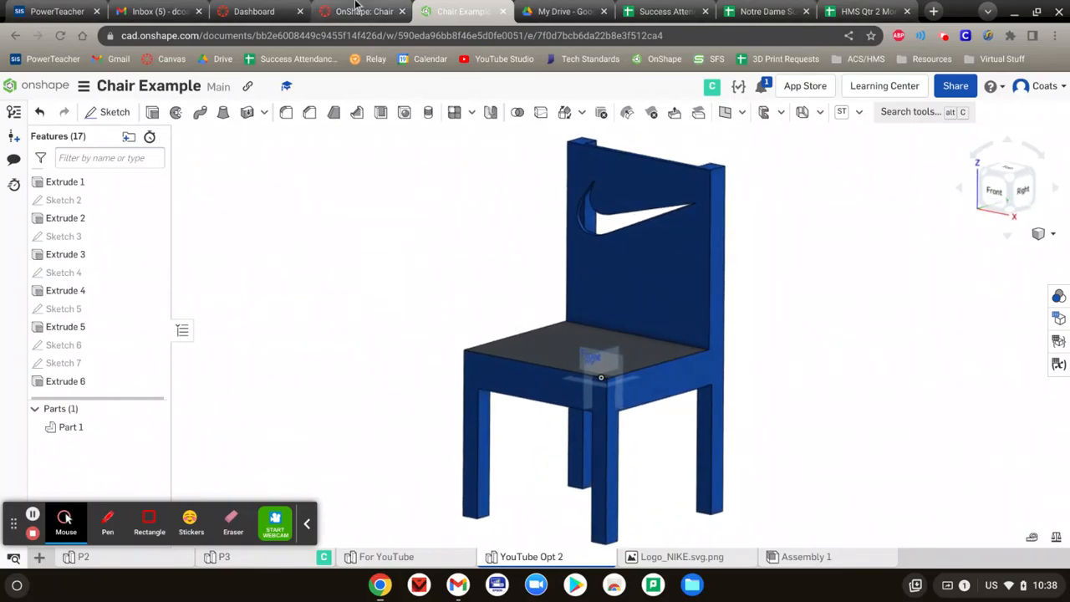
Step: Switch to the Canvas assignment page, review the extra-credit requirements for the image cutout and two colors, and return to the Onshape chair model
{"action": "key", "text": "ctrl+shift+Tab"}
{"action": "left_click_drag", "start_coordinate": [679, 228], "coordinate": [777, 232]}
{"action": "left_click", "coordinate": [595, 230]}
{"action": "left_click_drag", "start_coordinate": [519, 217], "coordinate": [655, 238]}
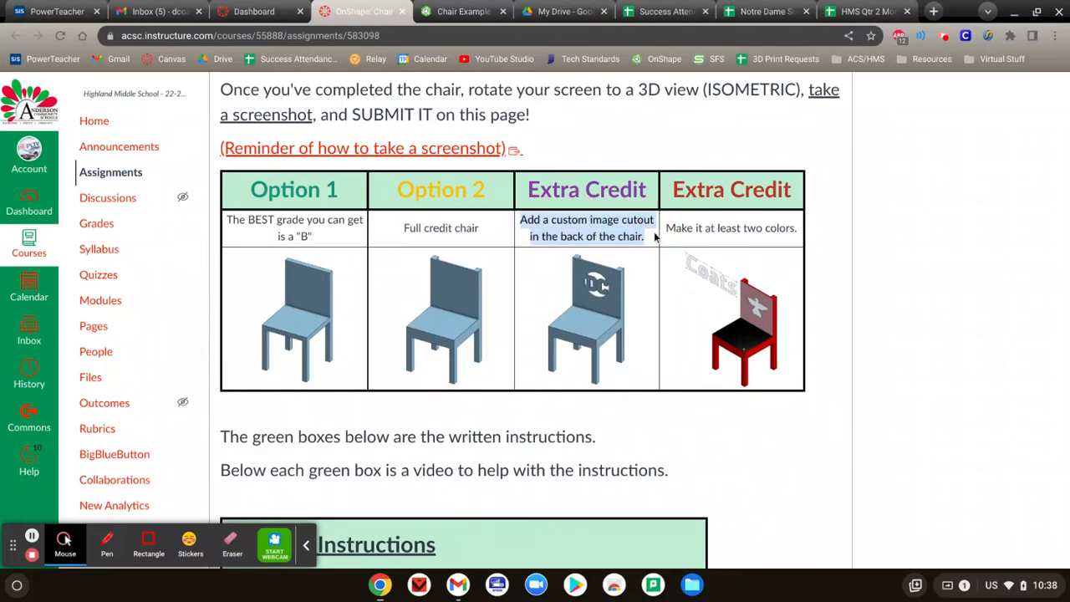
{"action": "left_click", "coordinate": [748, 231]}
{"action": "left_click", "coordinate": [451, 11]}
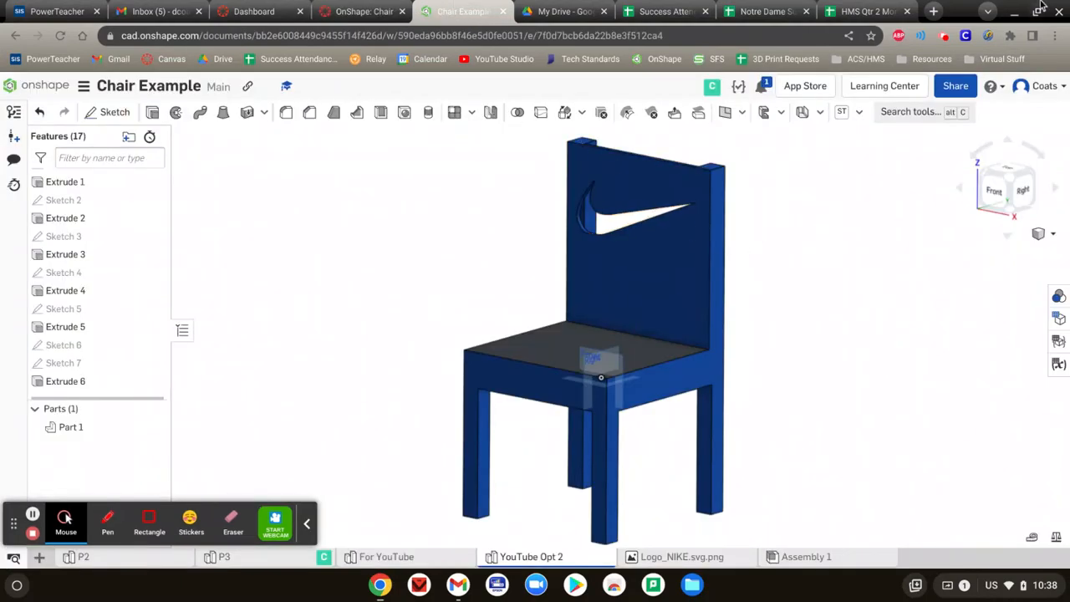
{"action": "left_click", "coordinate": [944, 38]}
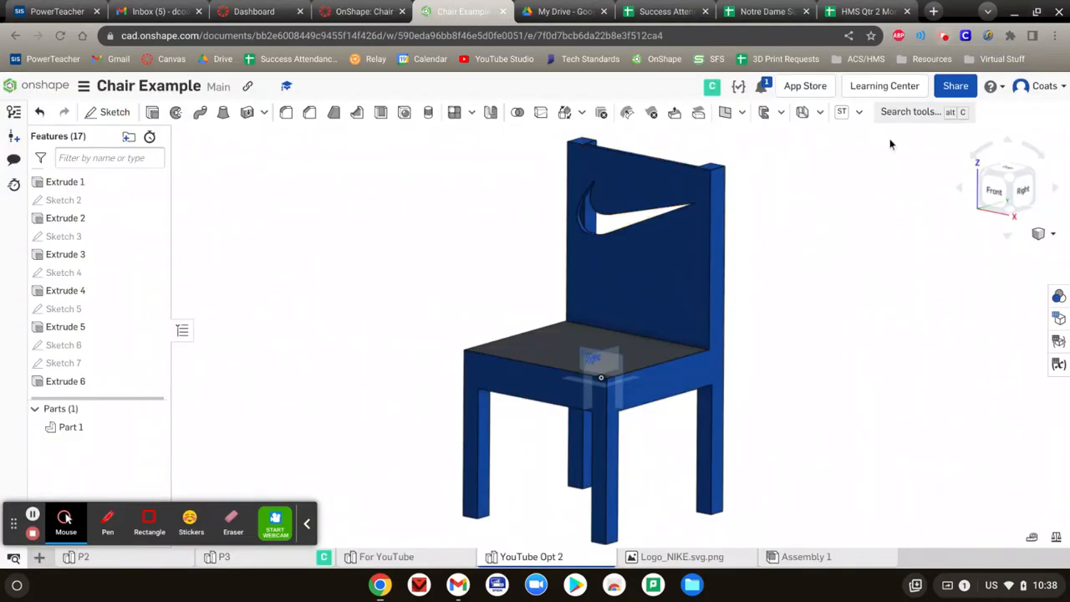